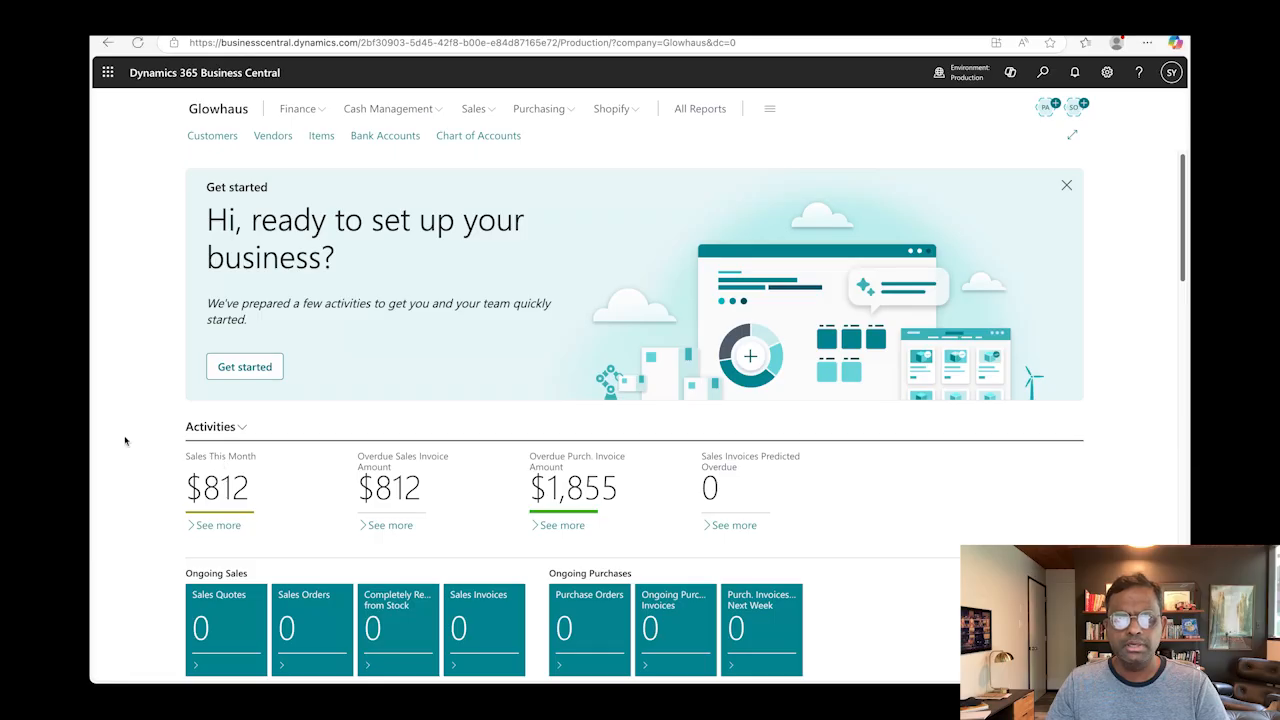
Step: Open Power Automate (make.powerautomate.com) in a new browser tab and start building an automated cloud flow
key(ctrl+t)
text(make.powerautomate.com)
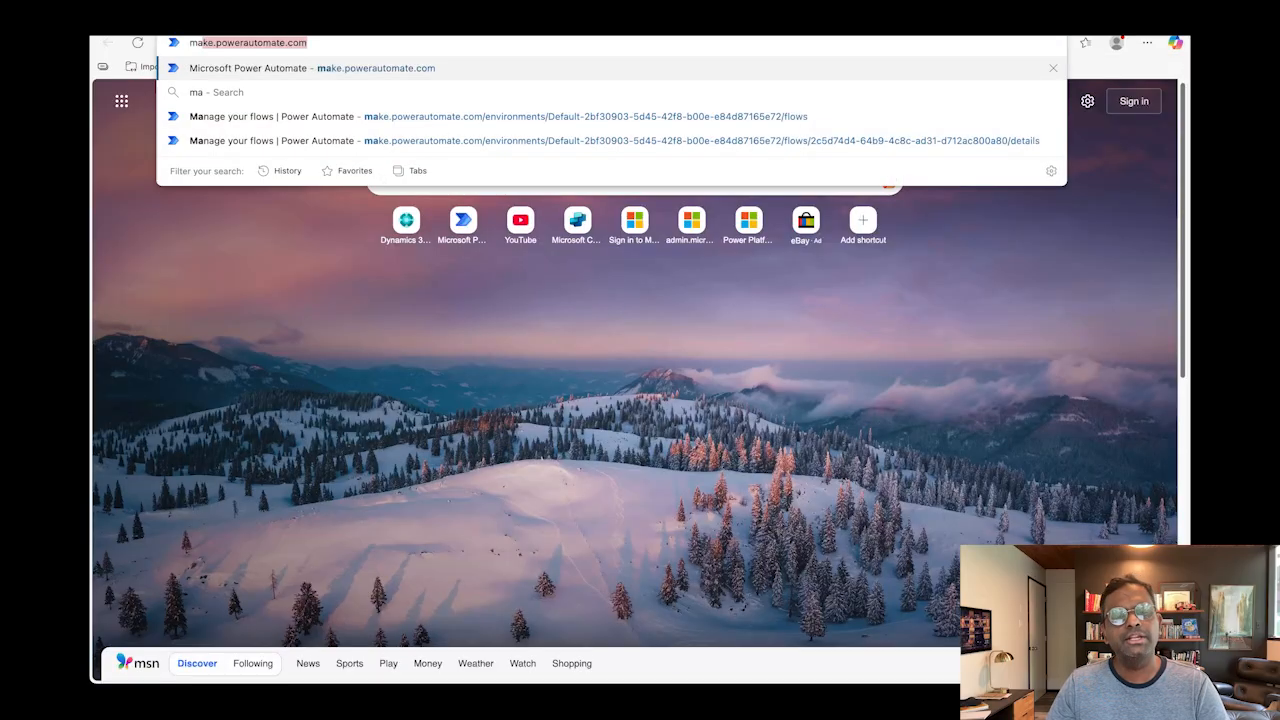
key(Return)
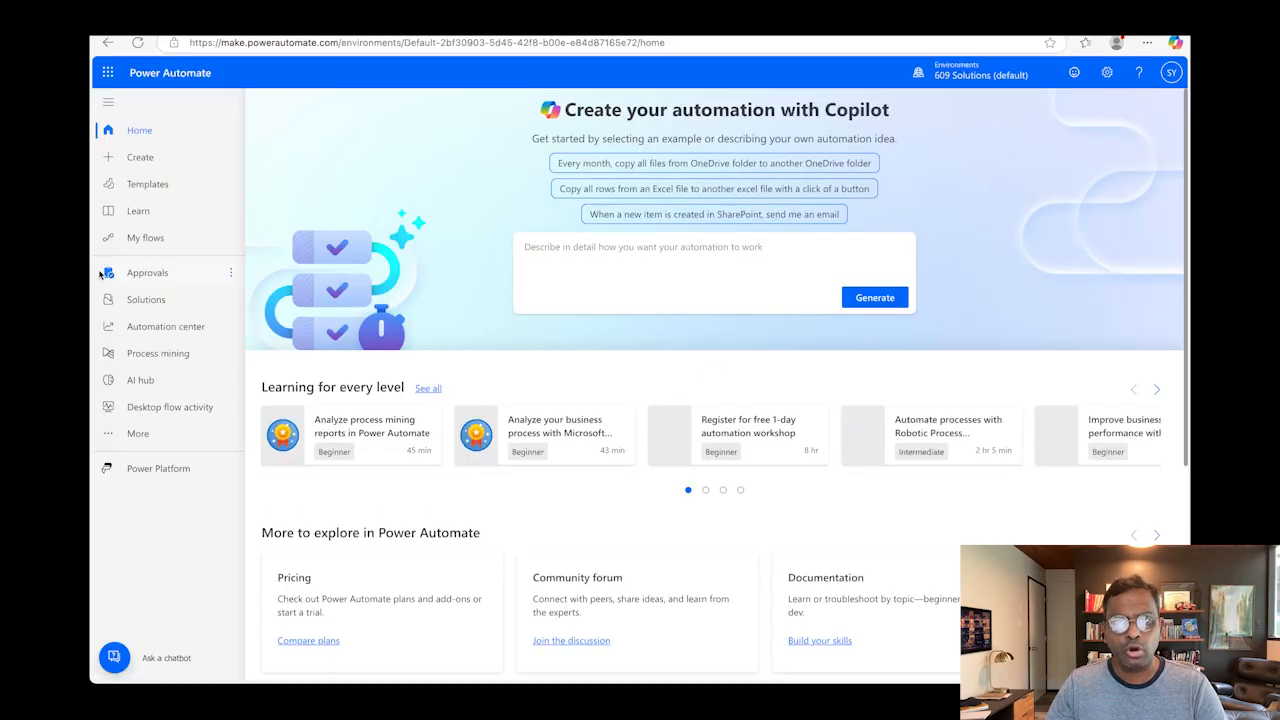
click(150, 160)
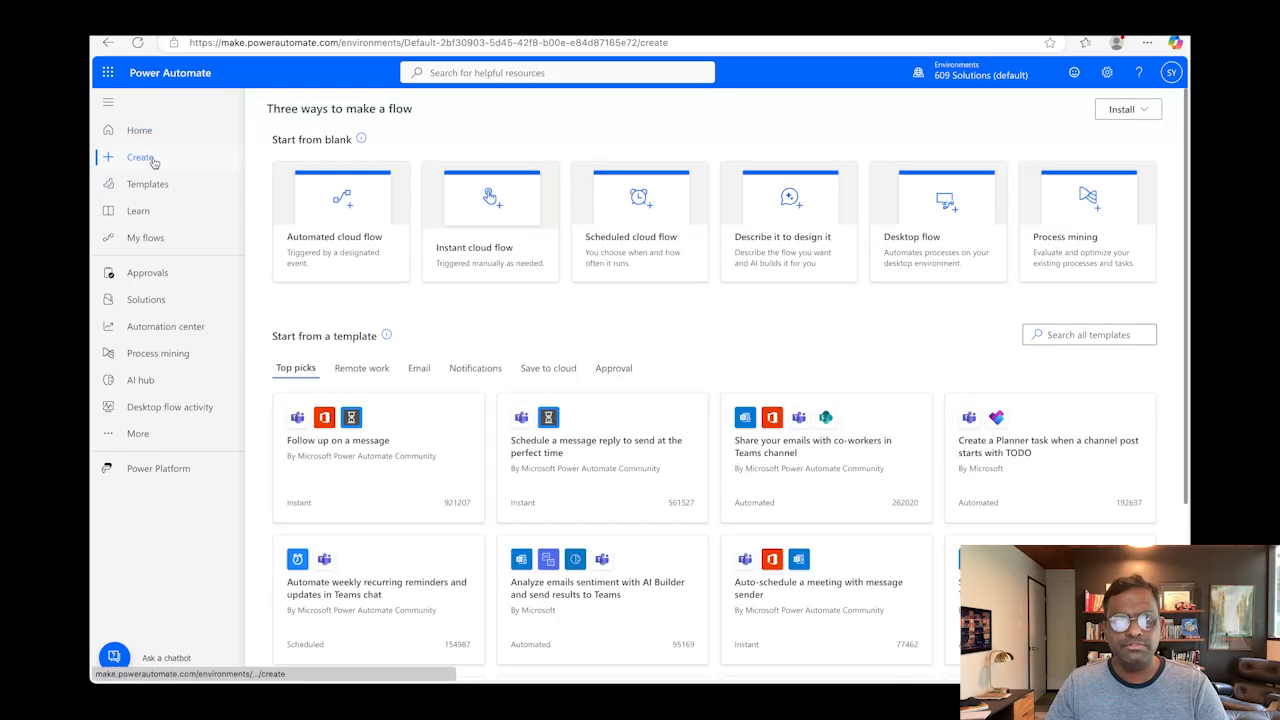
click(334, 238)
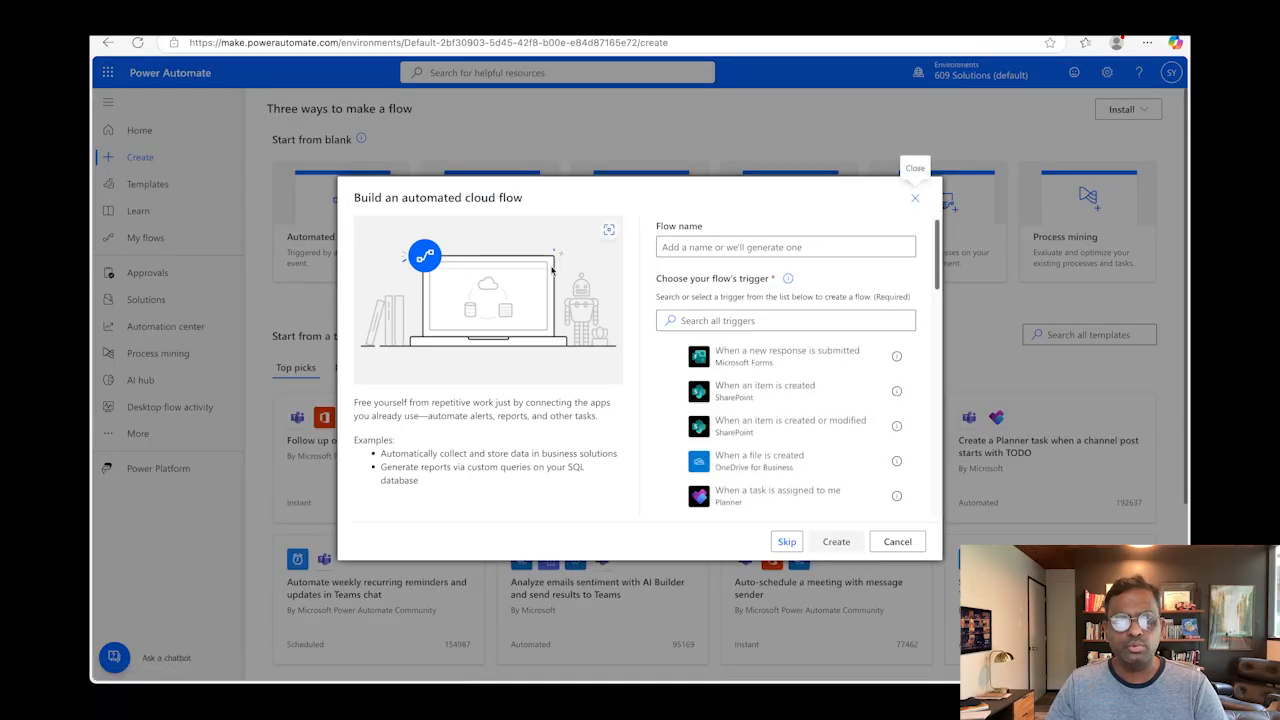
Step: Create the flow as "Email Notification on Customer Hold" with the Business Central trigger "When a record is modified (V3)"
click(740, 250)
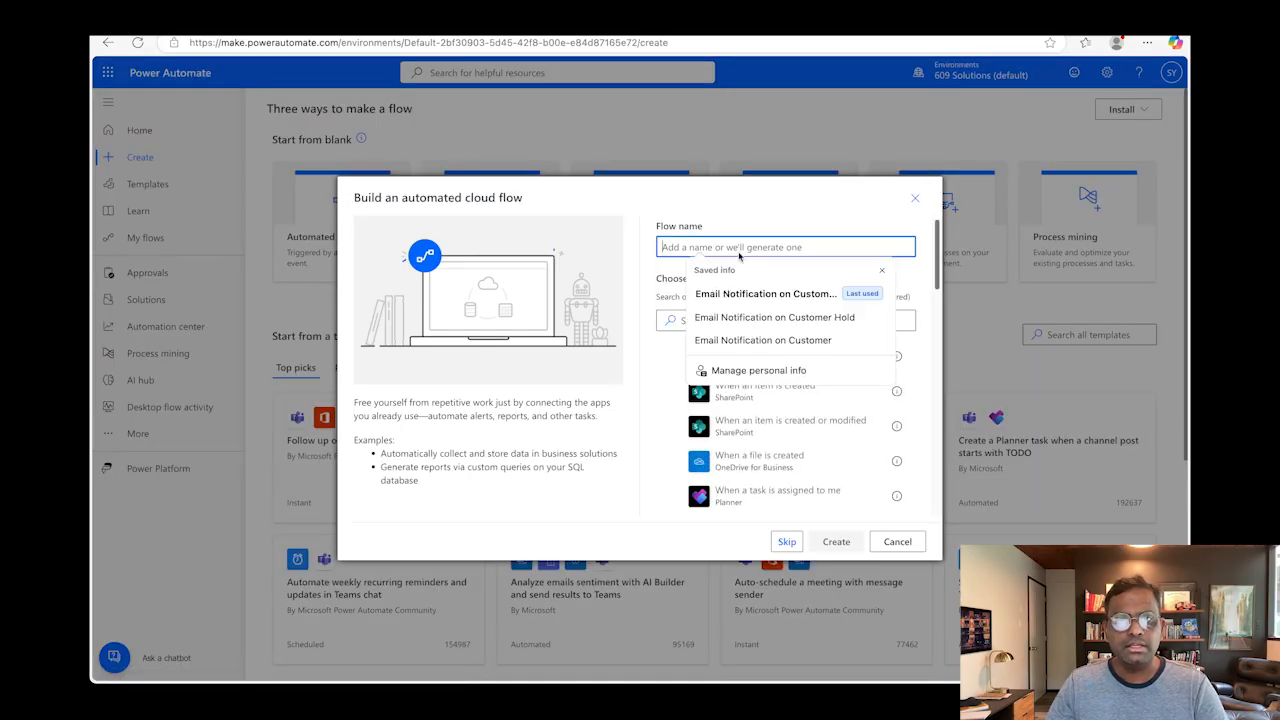
text(Email Notification on Customer Hold)
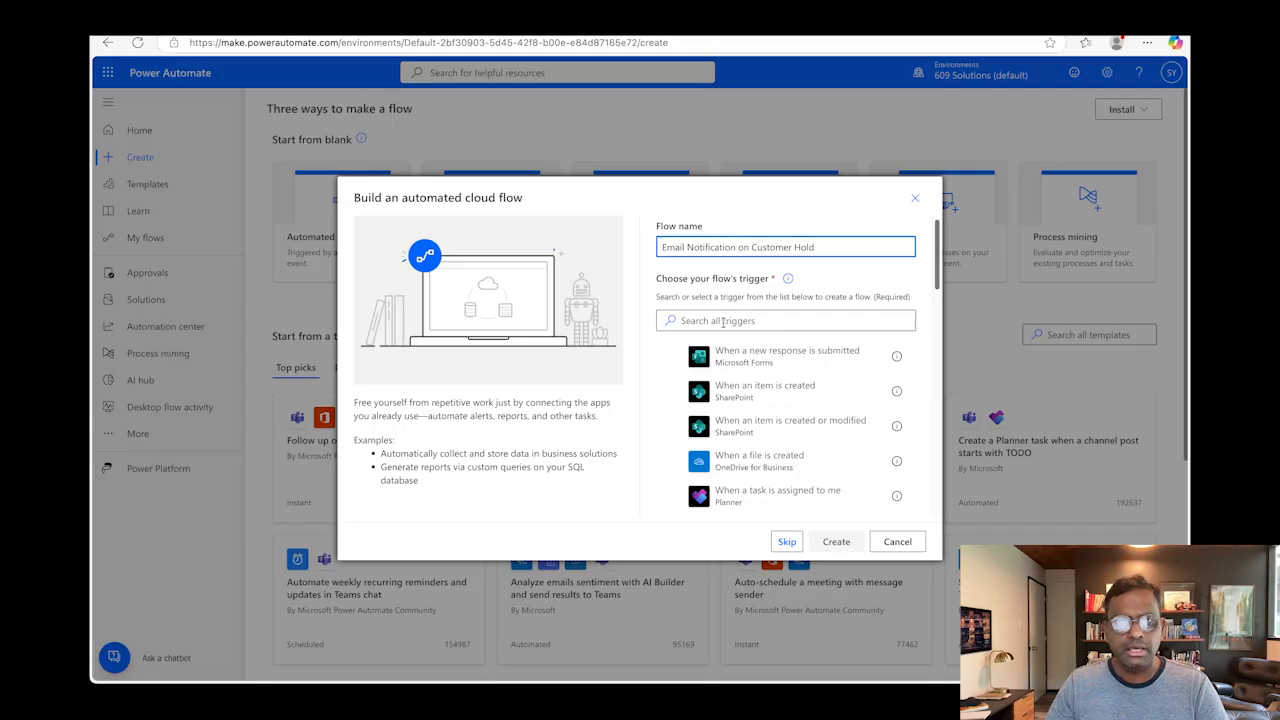
click(722, 321)
text(bus)
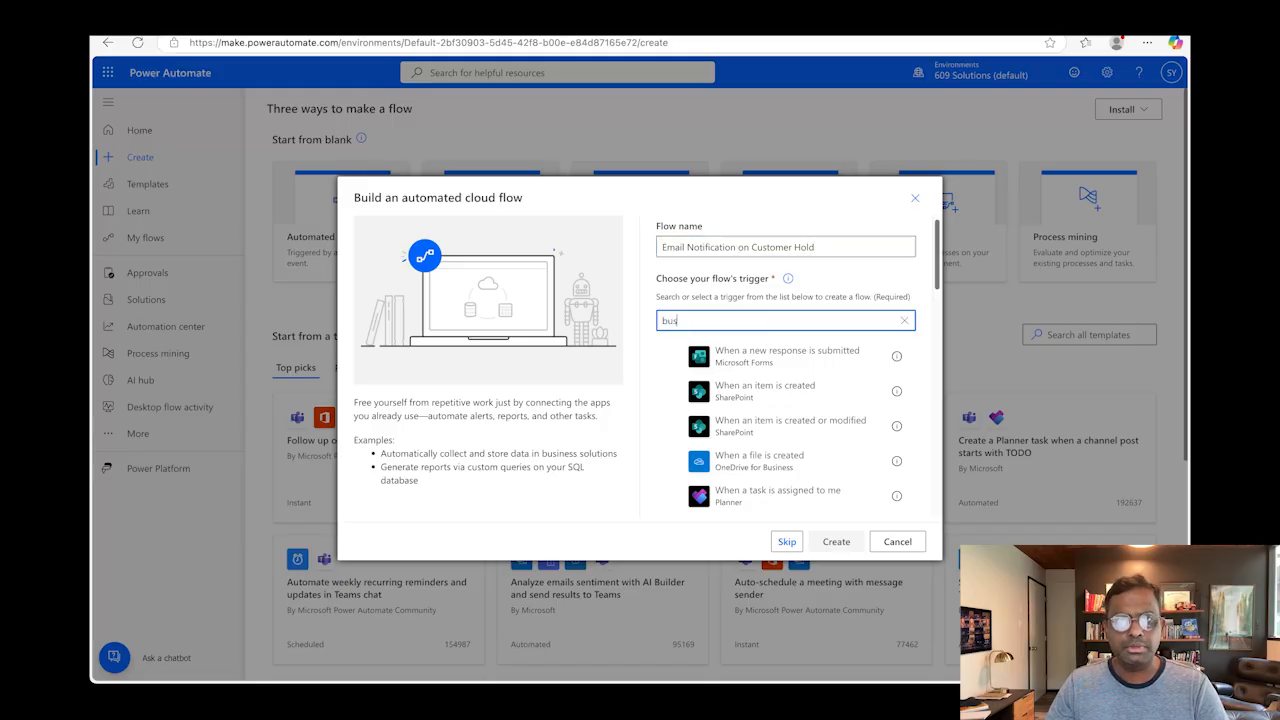
text(iness central)
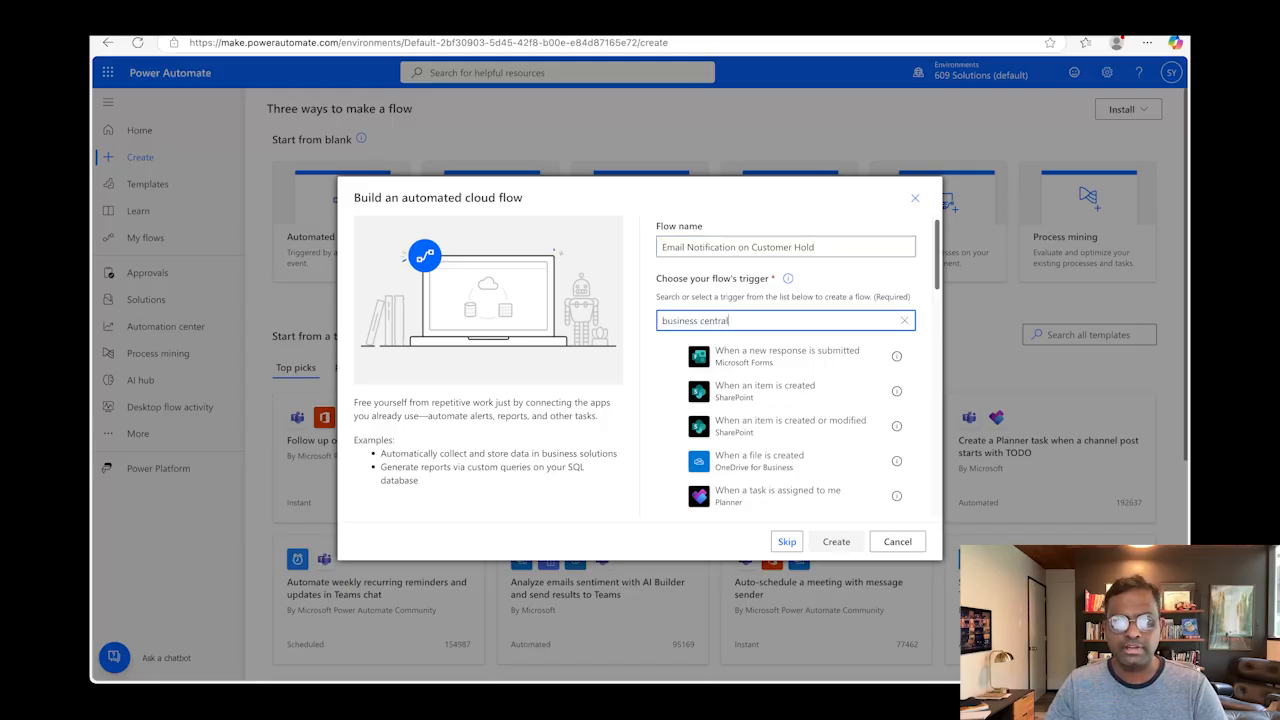
scroll(769, 462, down, 1)
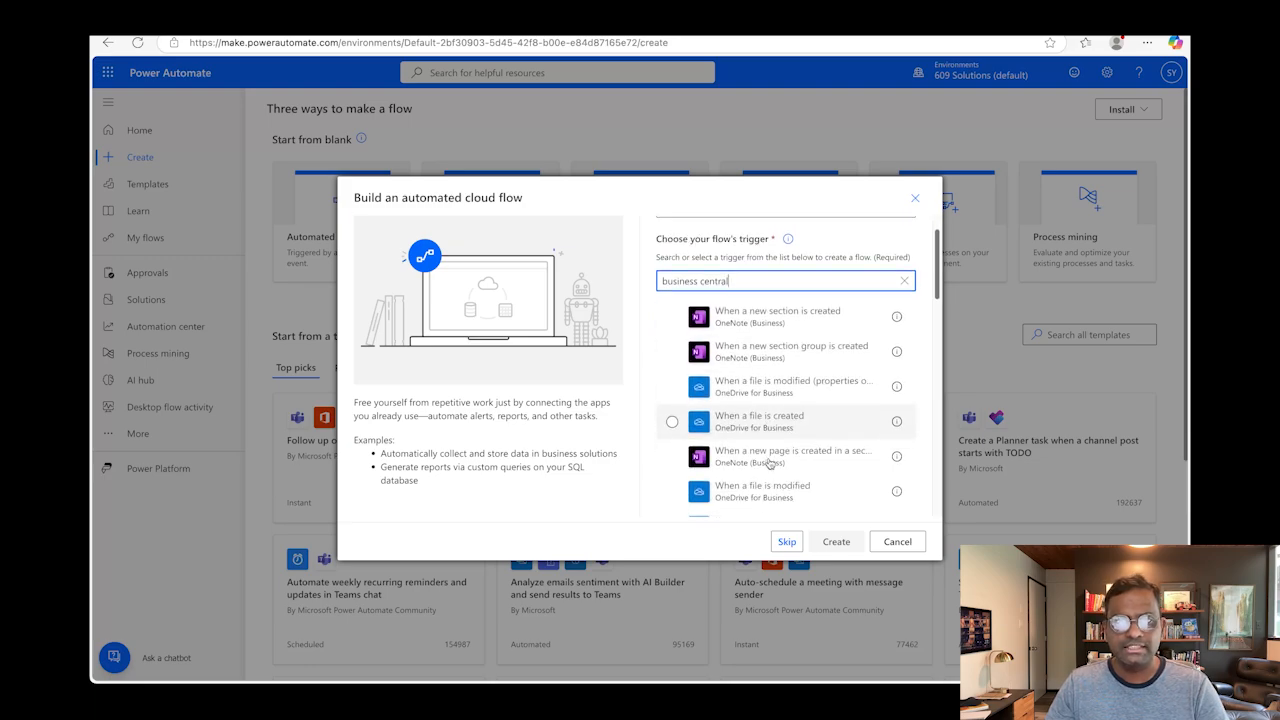
scroll(769, 462, down, 4)
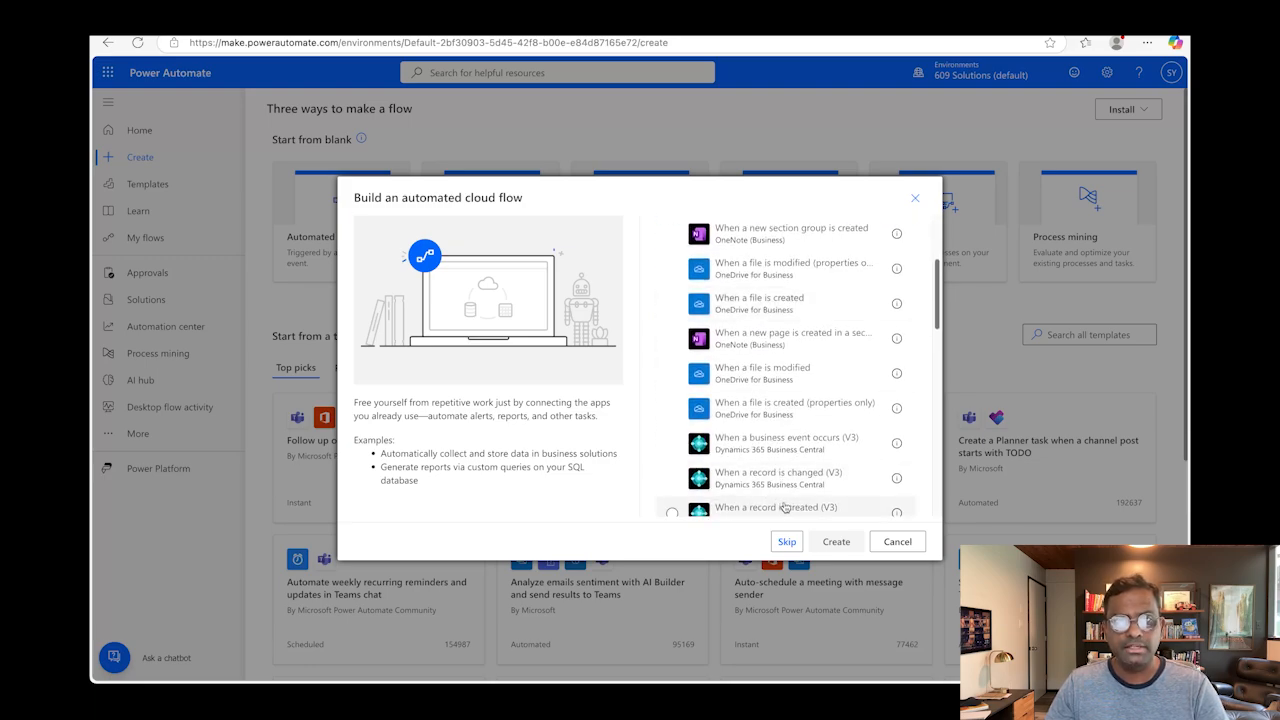
scroll(785, 495, down, 2)
click(788, 470)
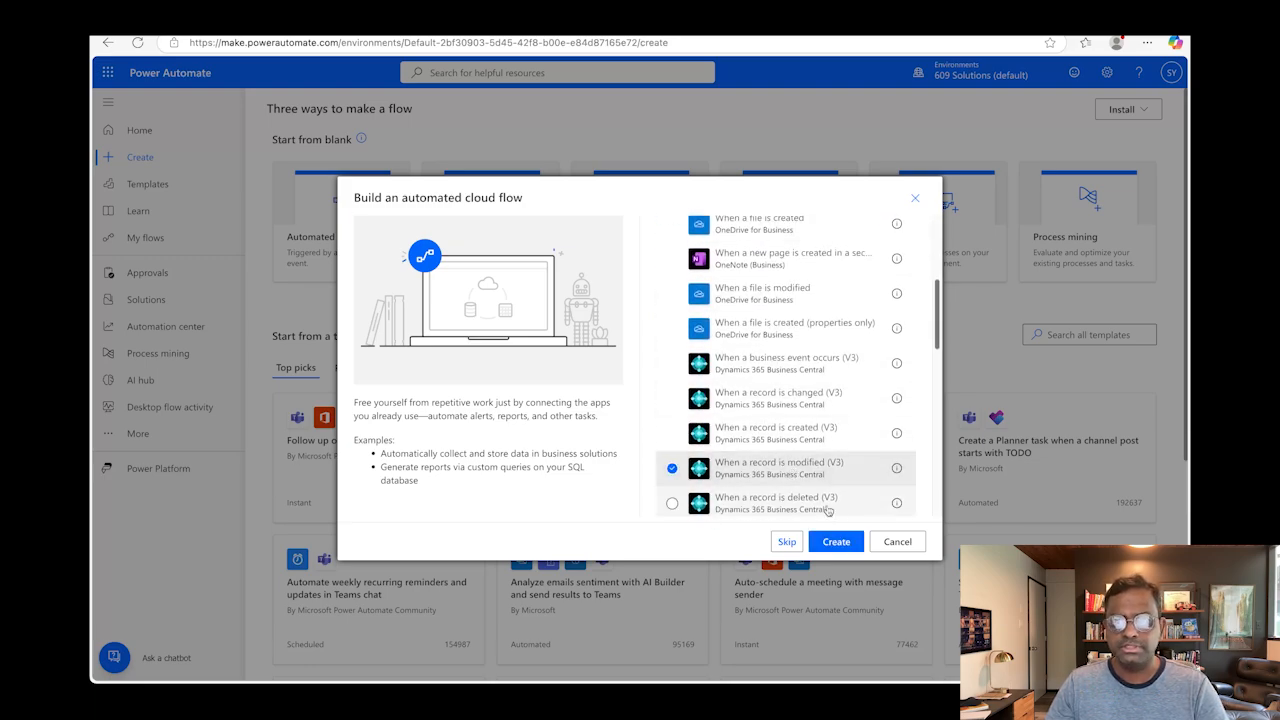
click(836, 542)
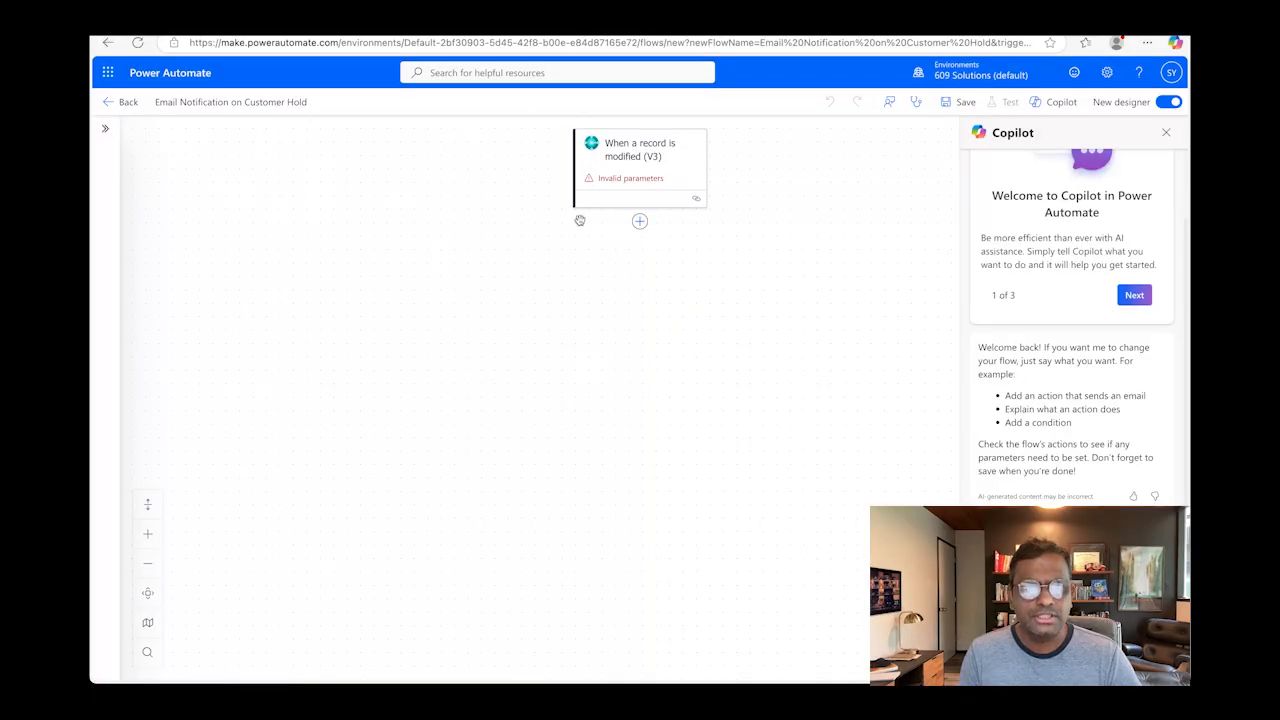
Step: Configure the record-modified trigger with environment PRODUCTION, company Glowhaus and table customers
click(622, 184)
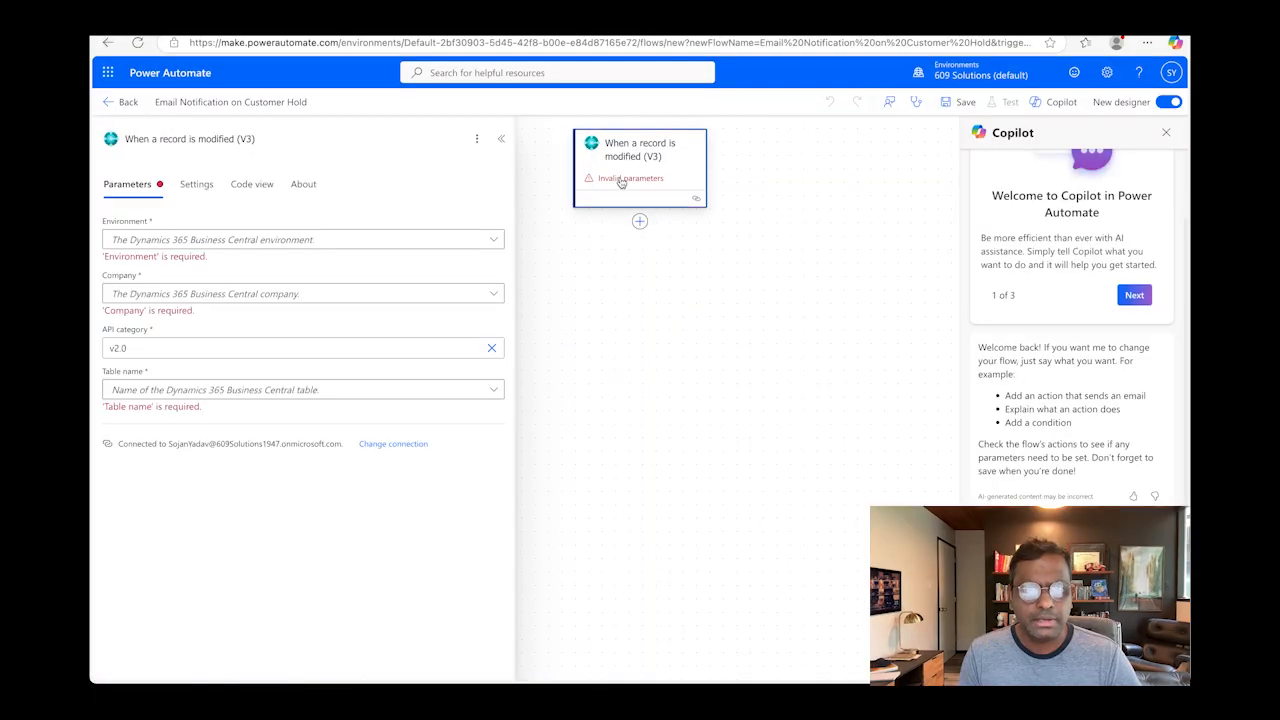
click(487, 244)
click(447, 269)
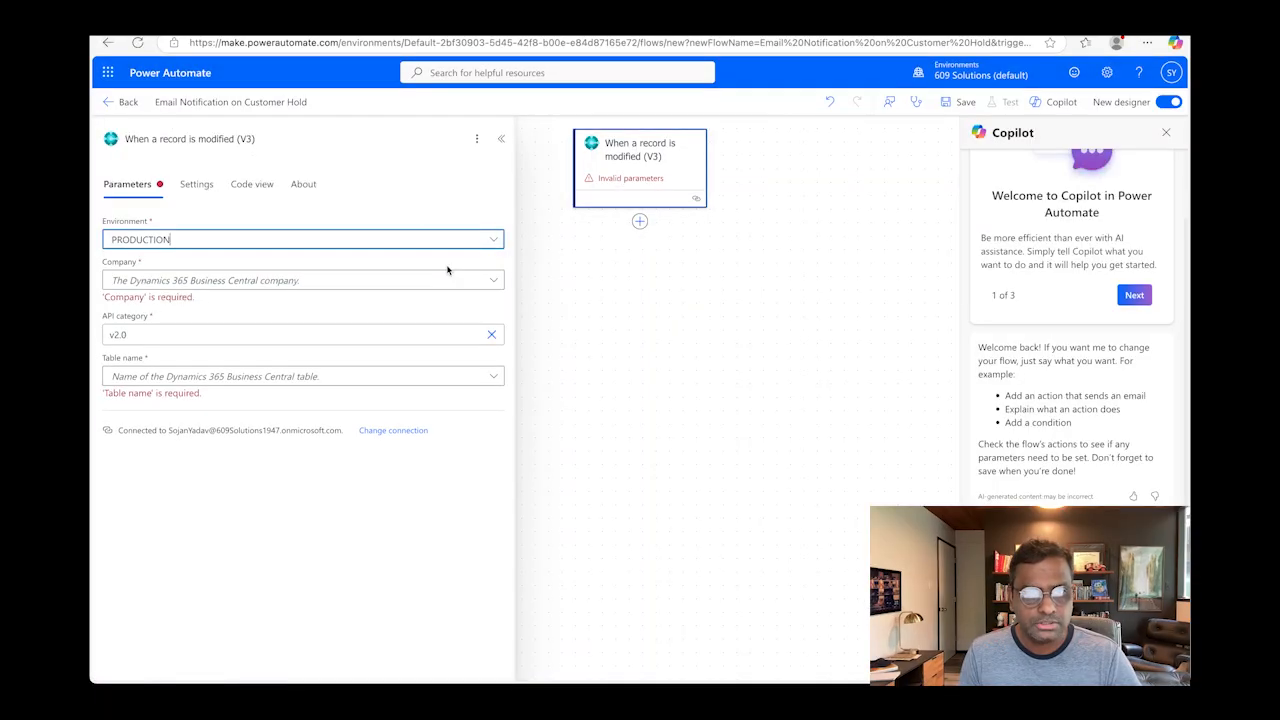
click(493, 281)
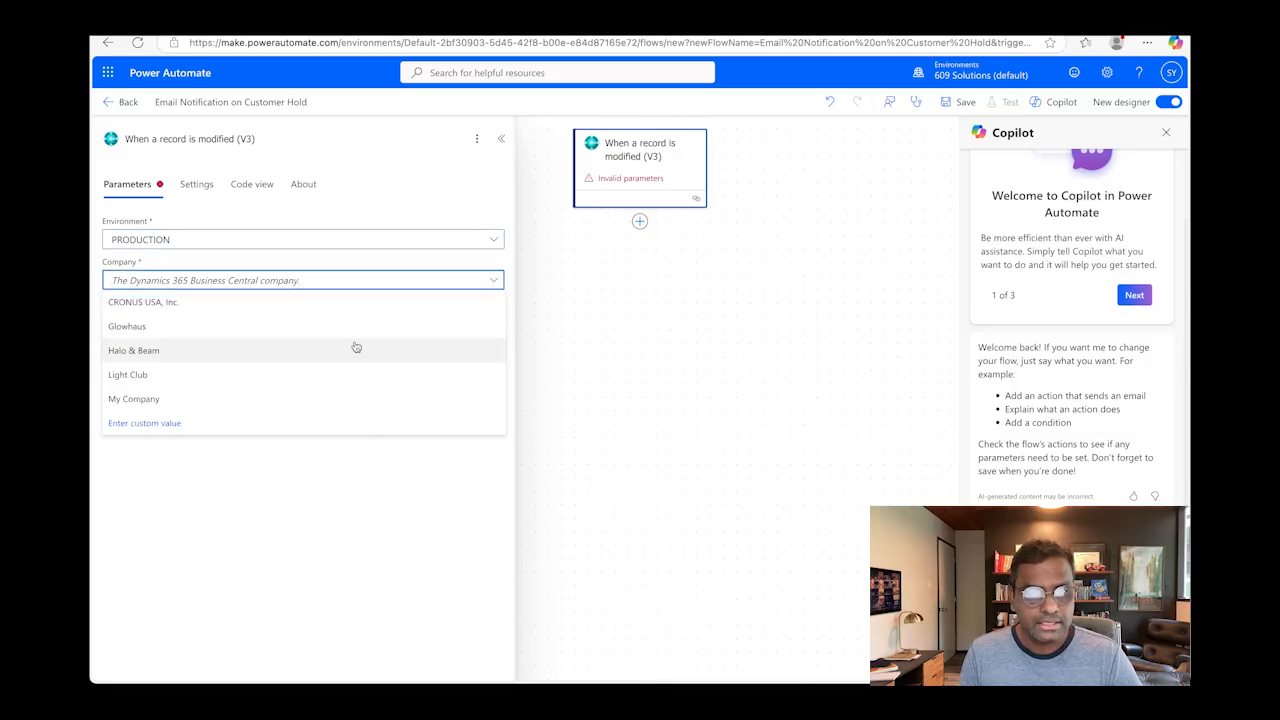
click(354, 349)
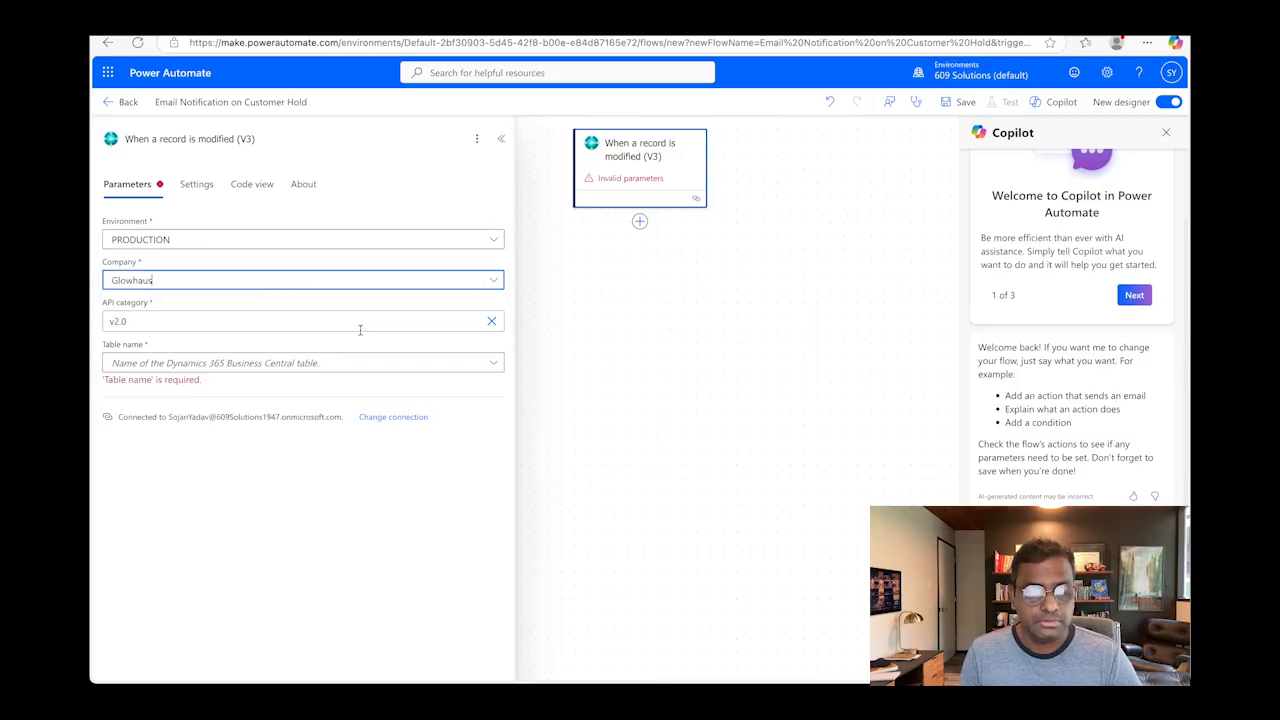
click(492, 366)
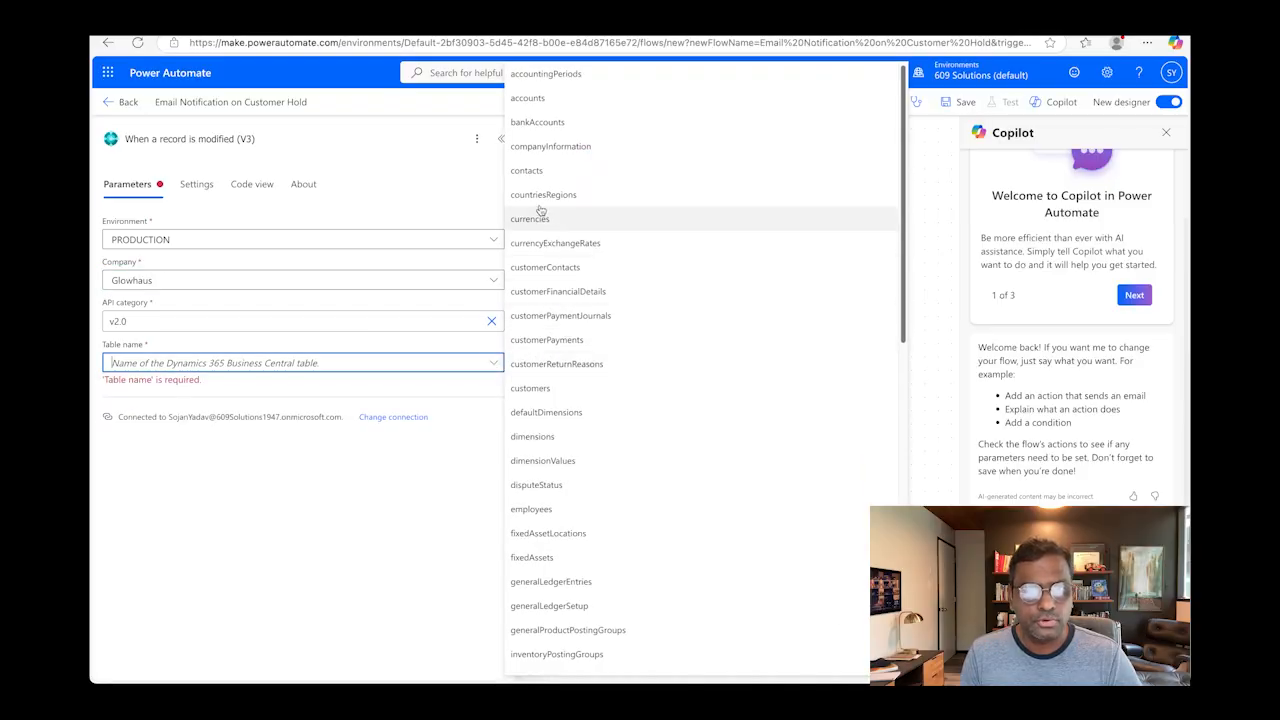
click(530, 388)
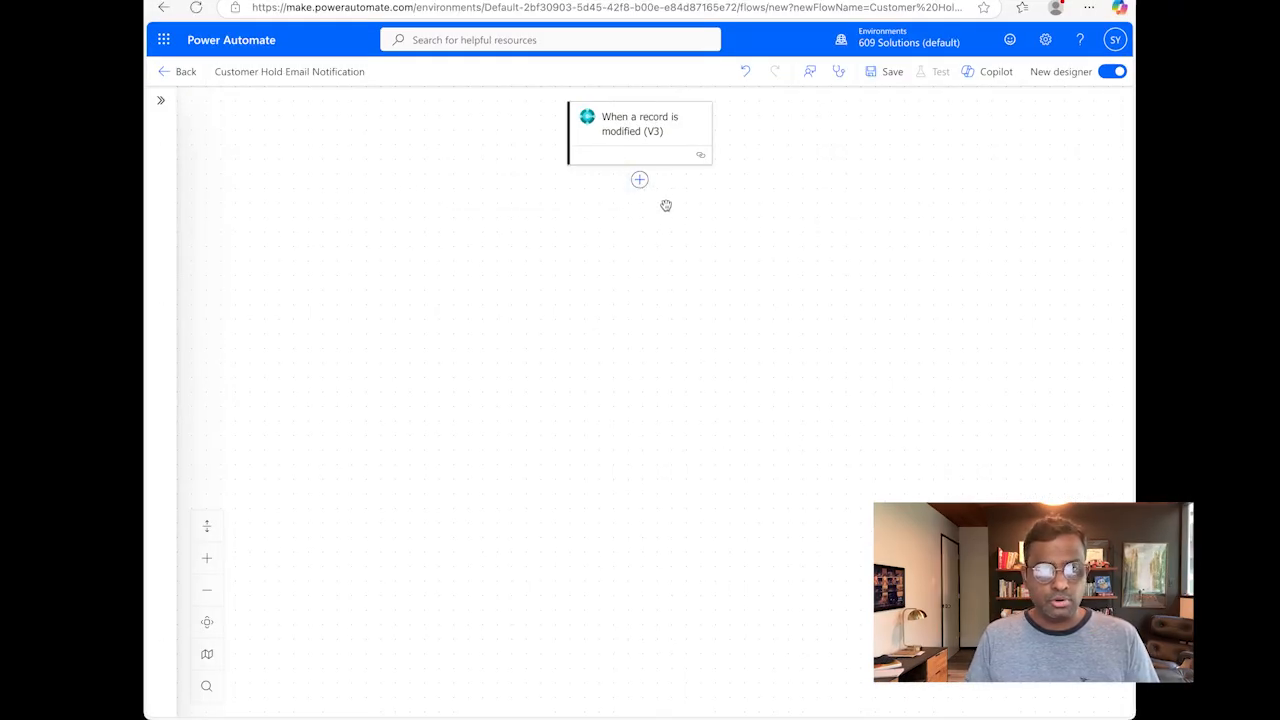
Step: Add the Dynamics 365 Business Central action "Get record (V3)" after the trigger
click(640, 180)
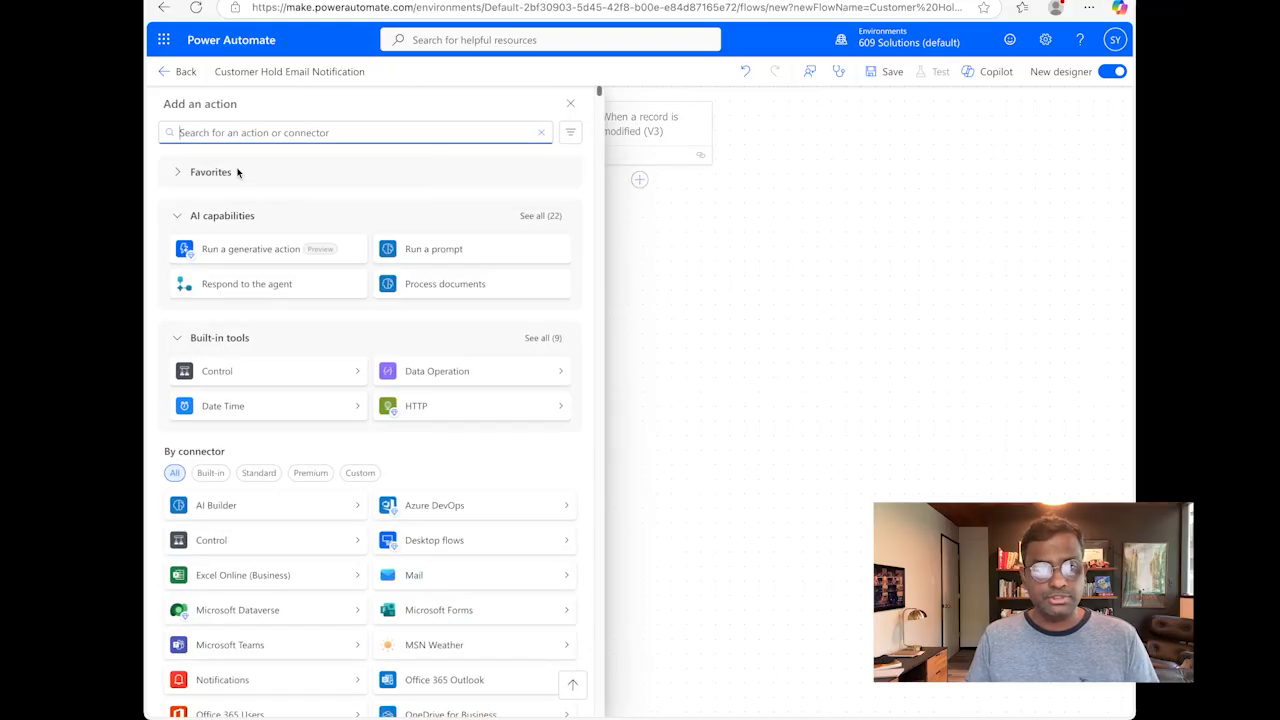
text(business cen)
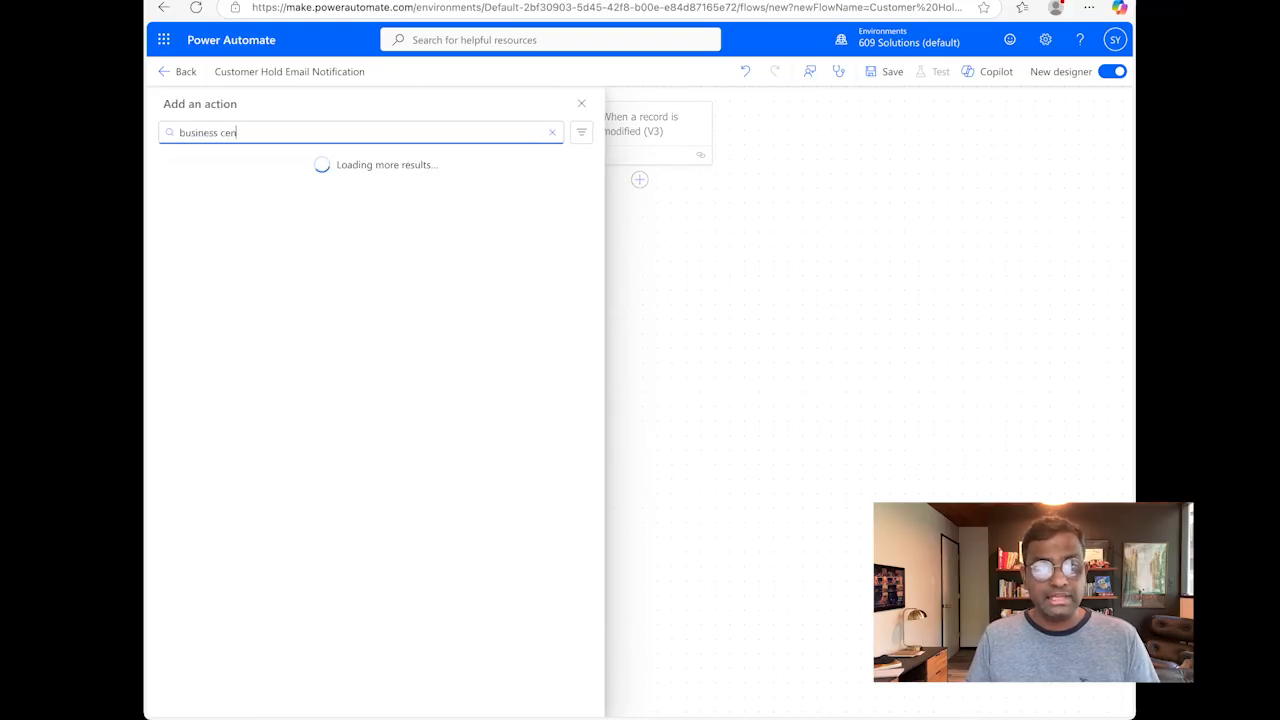
text(tral)
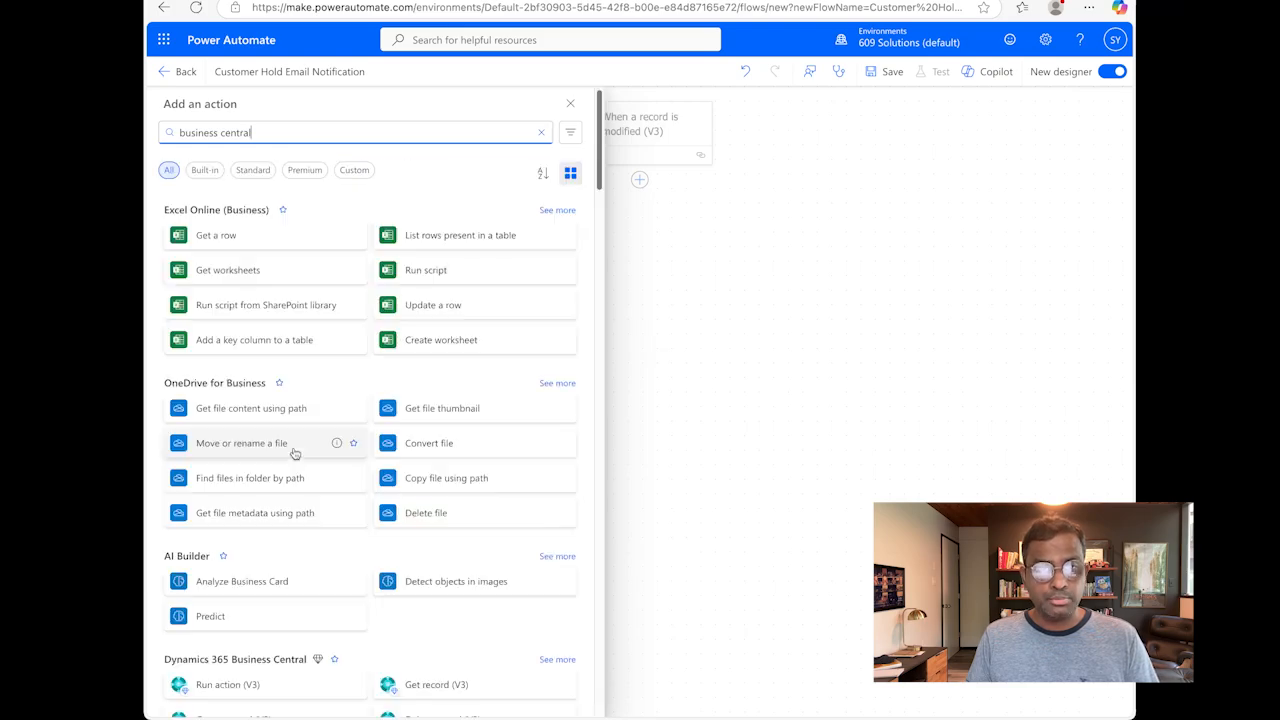
scroll(480, 490, down, 3)
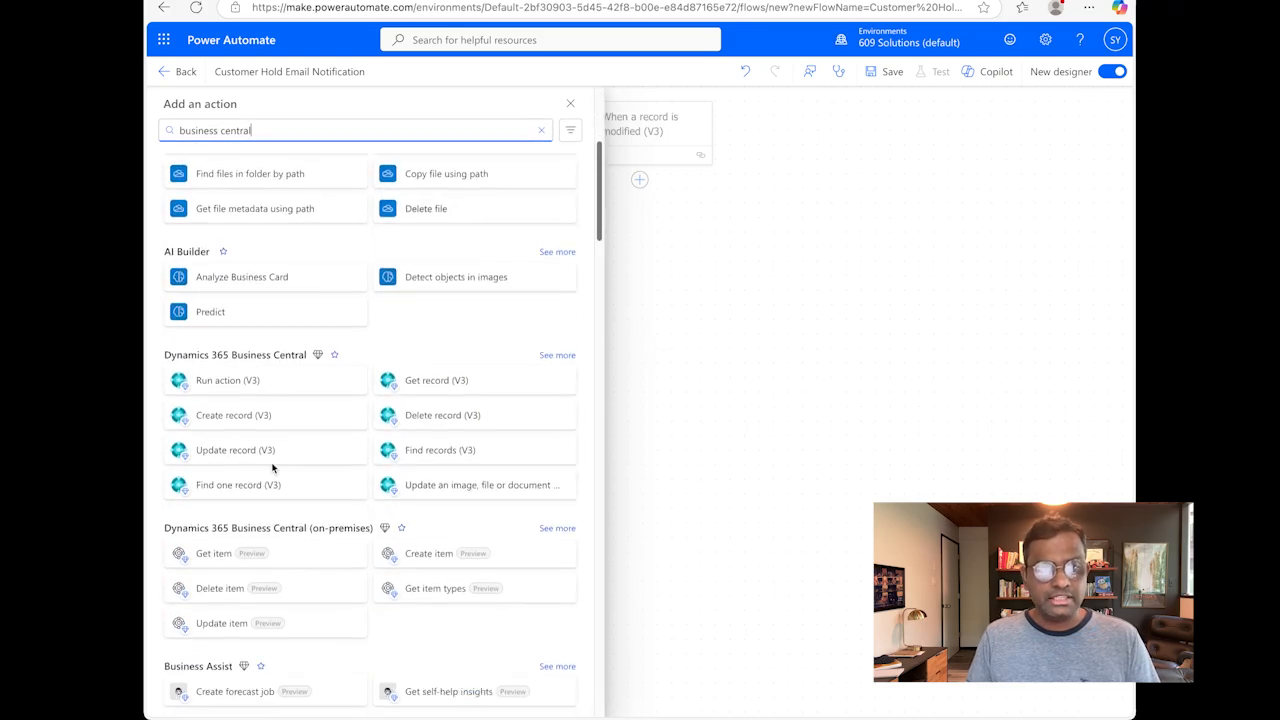
click(386, 380)
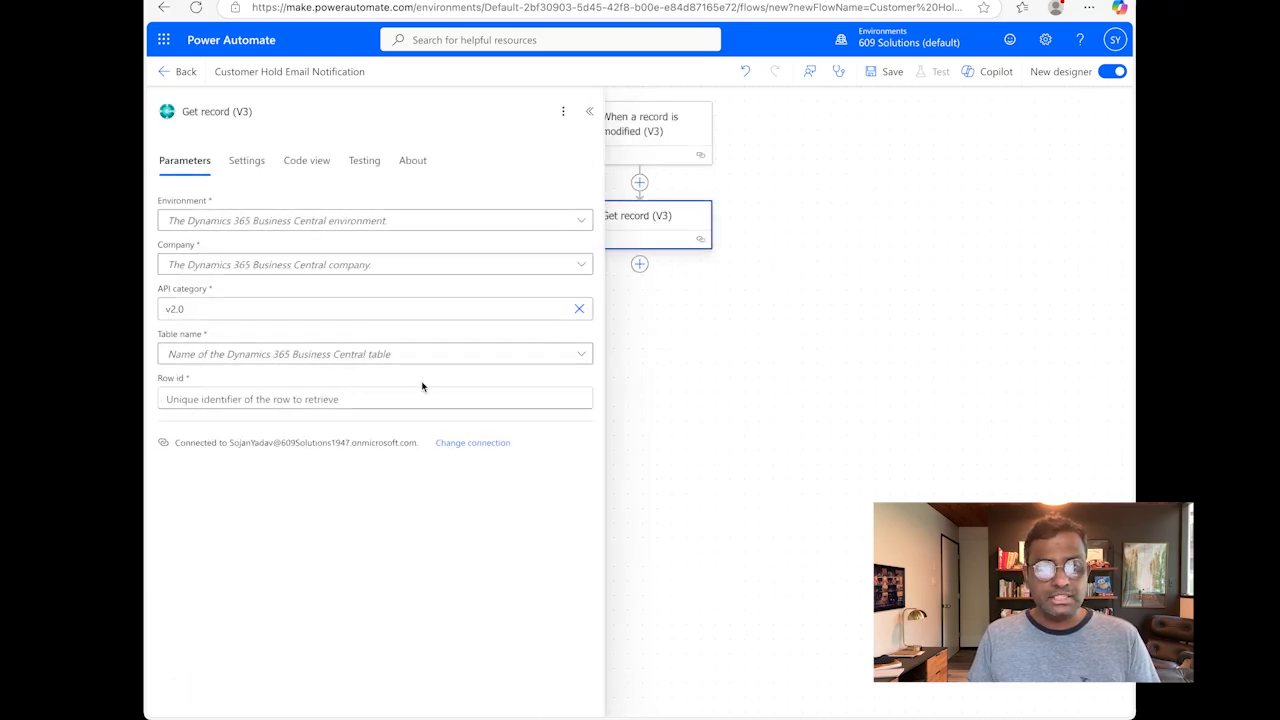
Step: Configure Get record with environment PRODUCTION, company Glowhaus, table customers and the trigger's body/Row Id as row id
click(474, 226)
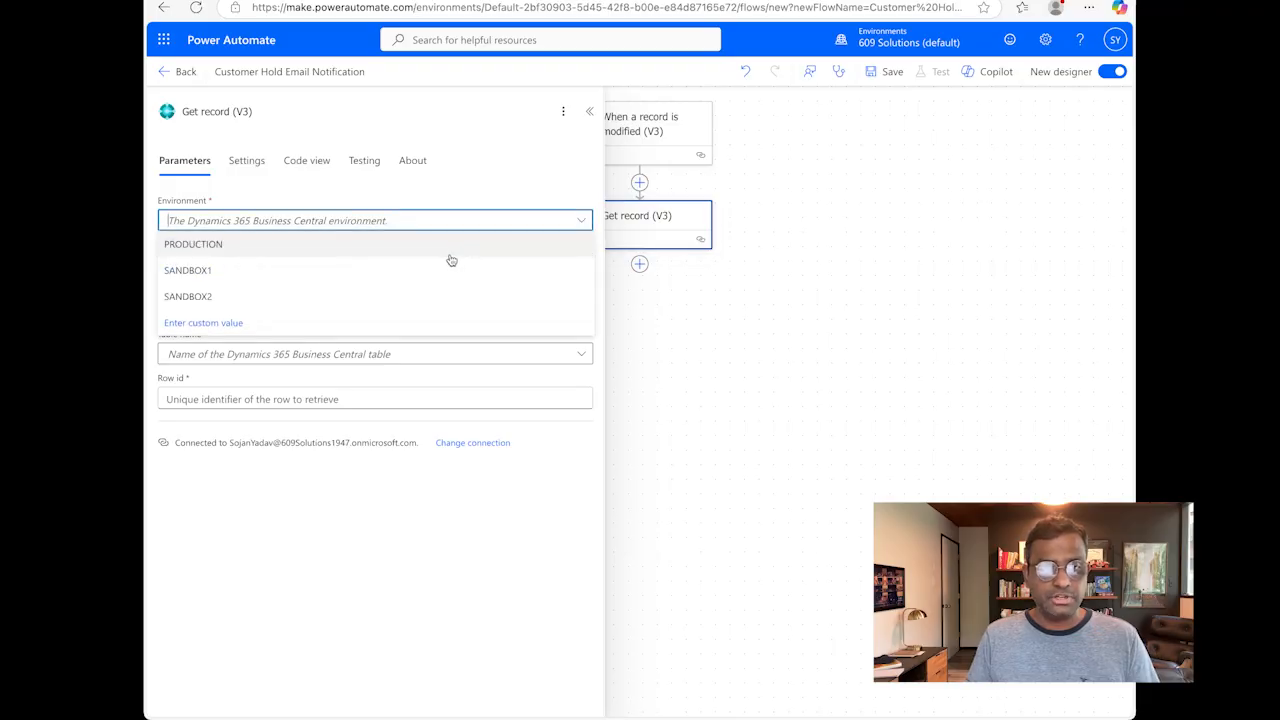
click(449, 254)
click(412, 268)
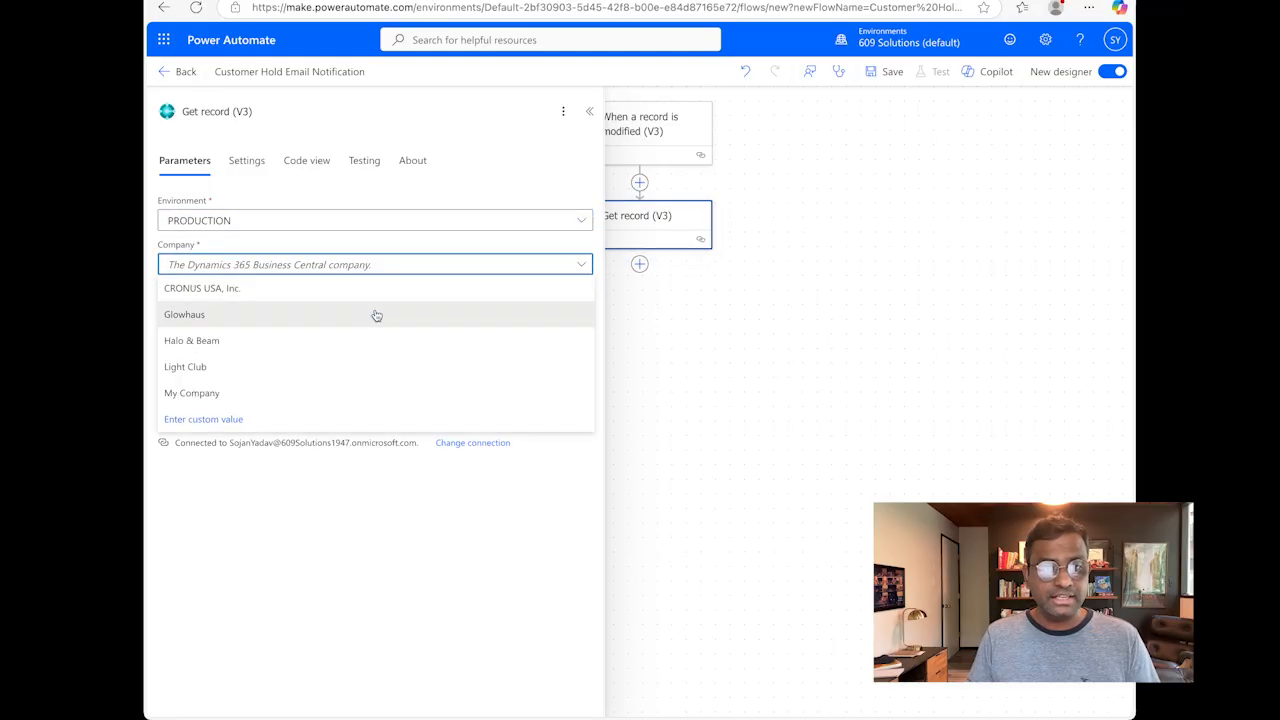
click(375, 313)
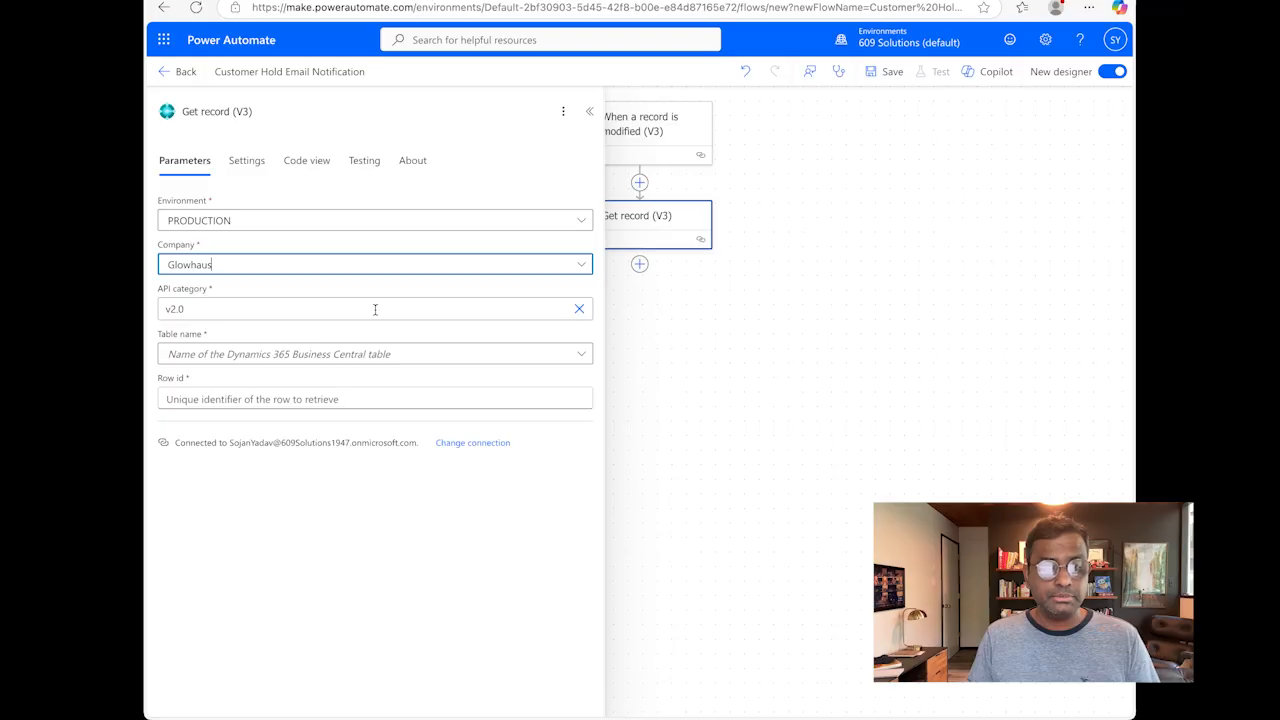
click(574, 358)
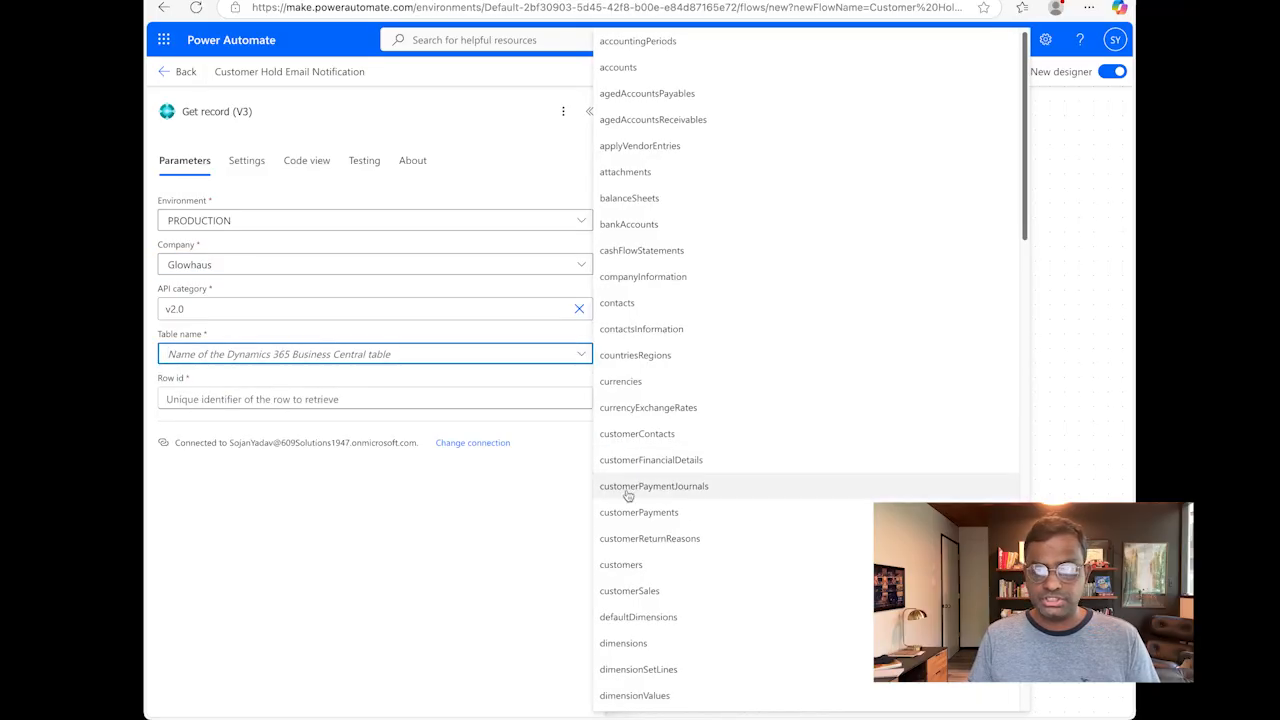
click(622, 564)
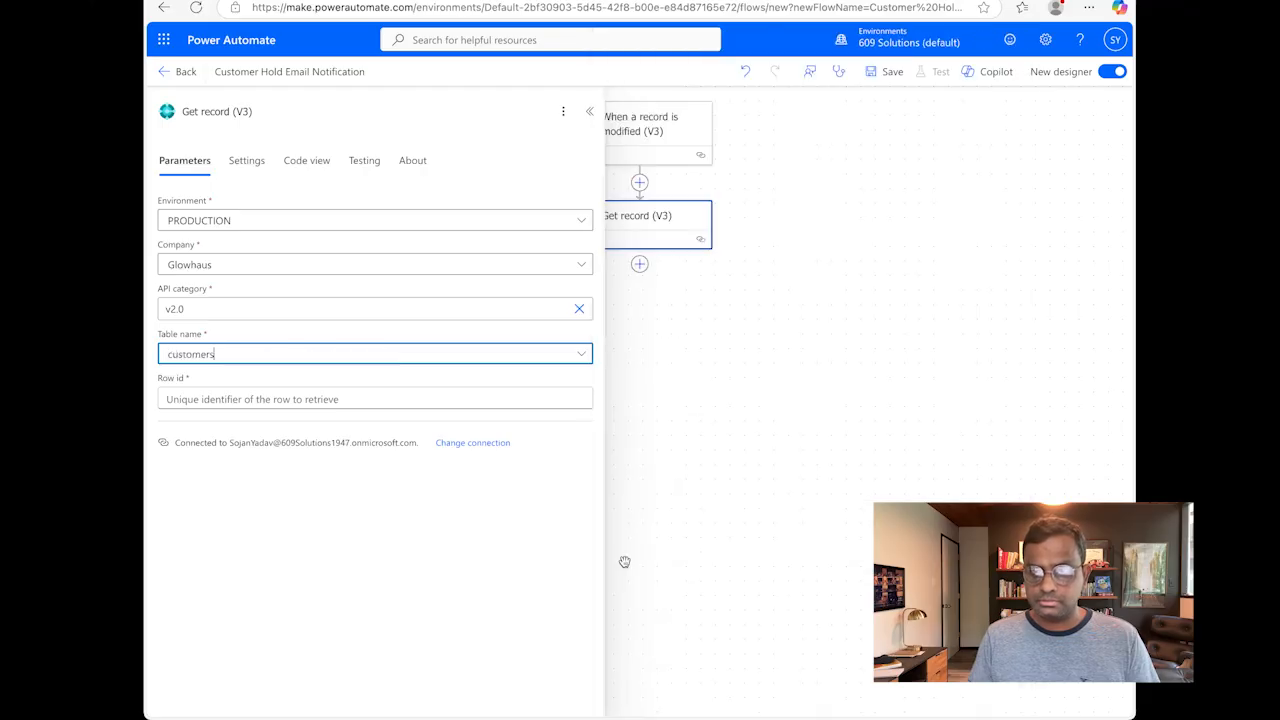
click(378, 394)
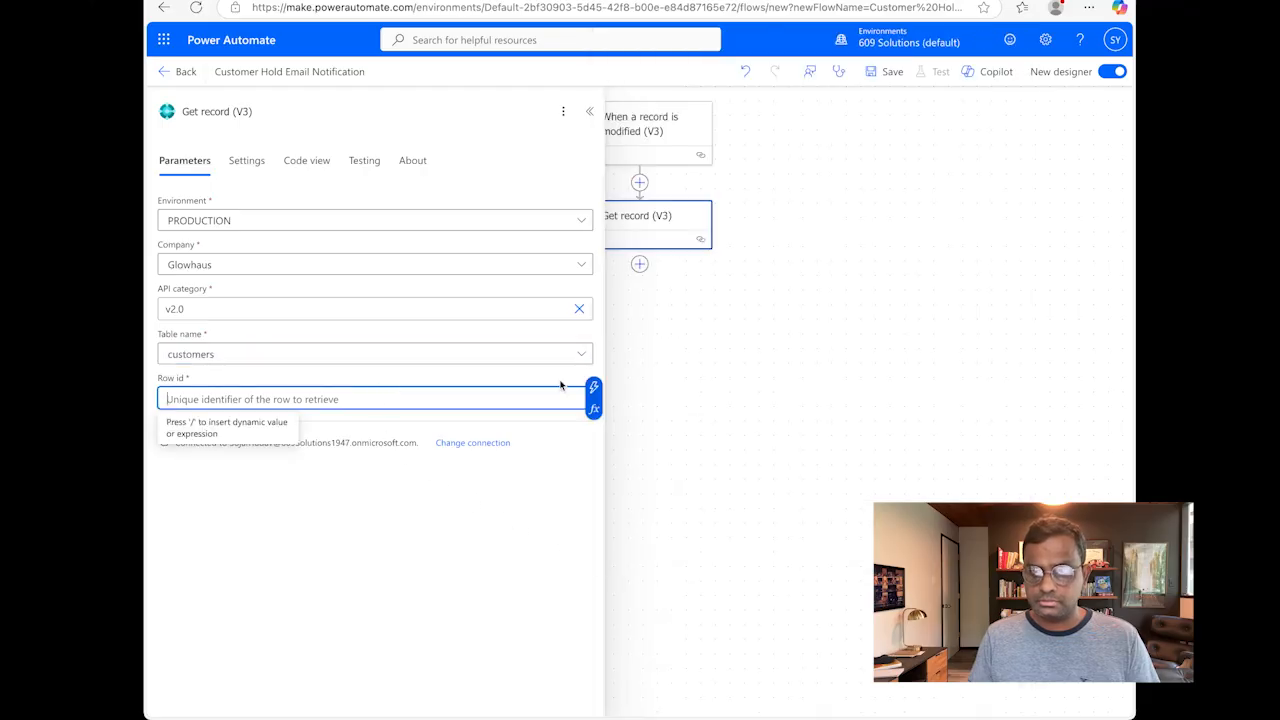
click(593, 387)
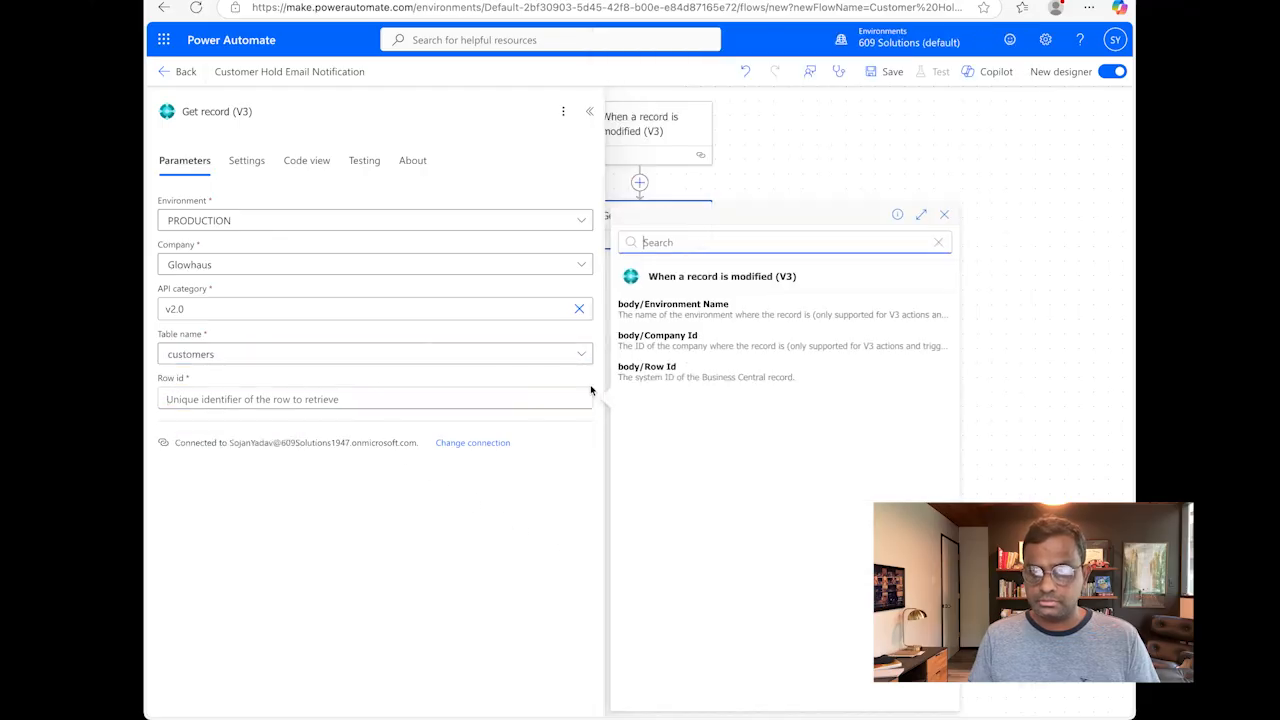
click(706, 372)
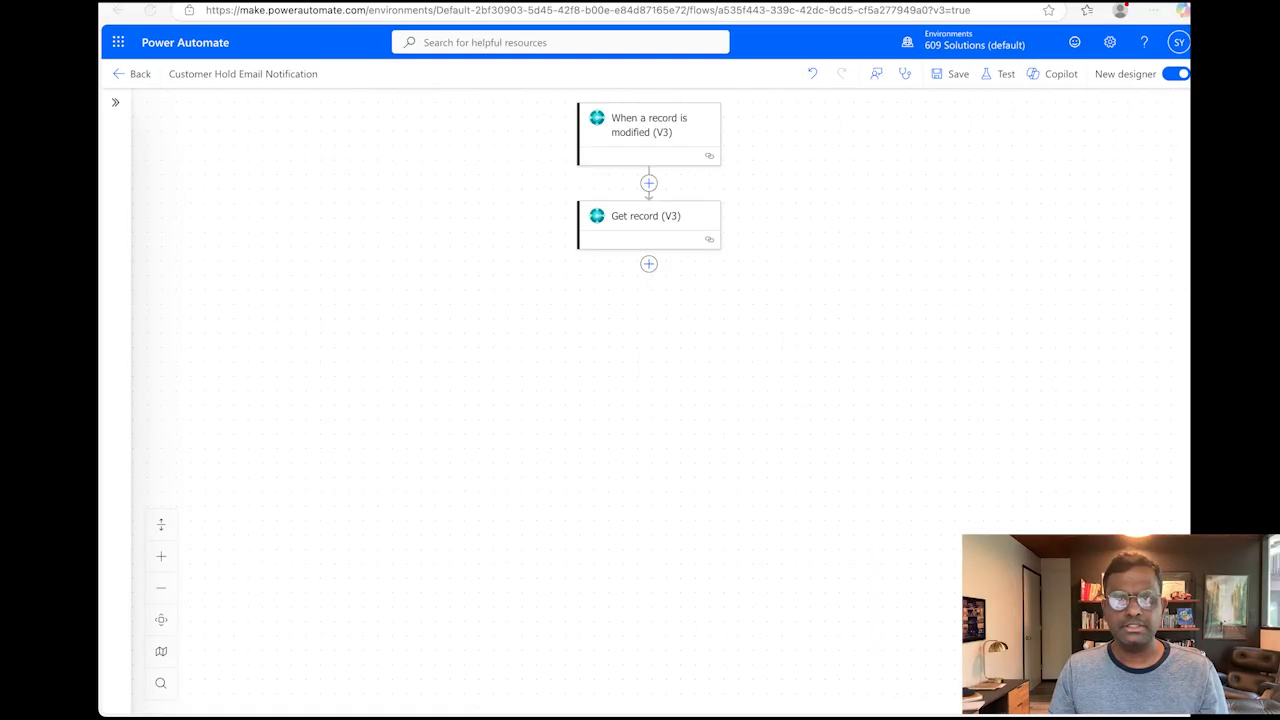
Step: Add a Condition action after the Get record step
click(649, 264)
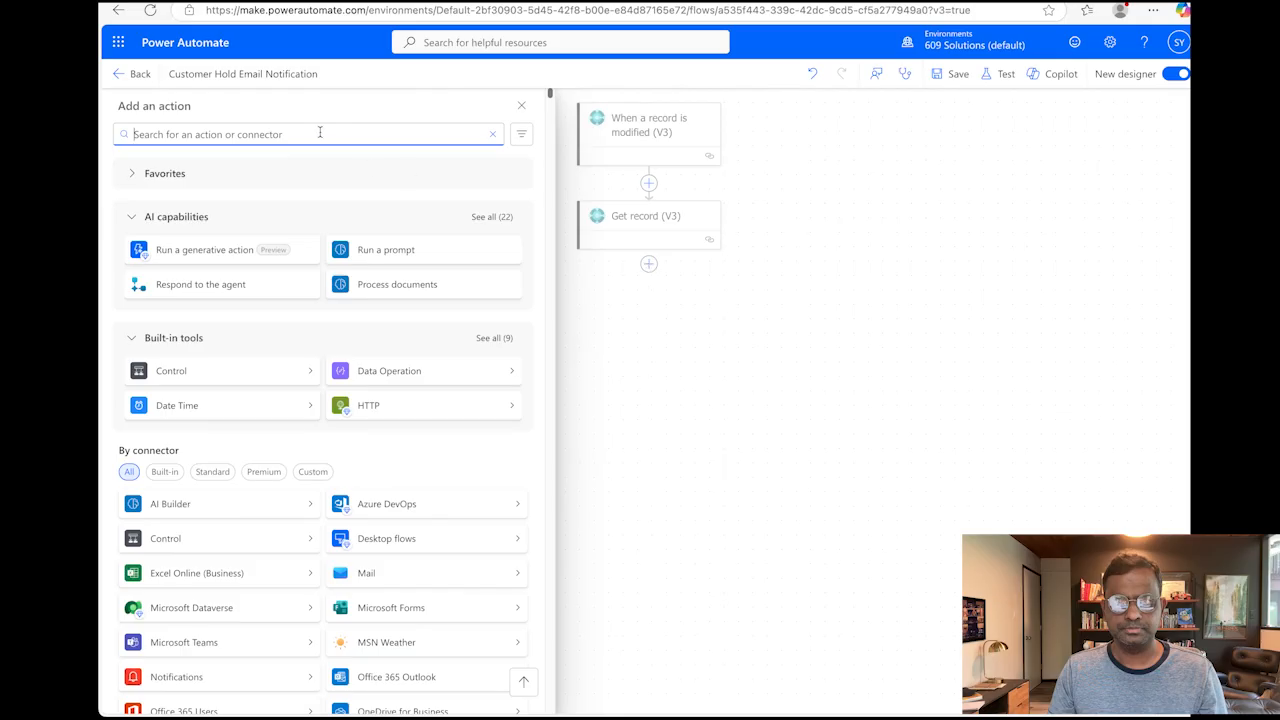
text(condition)
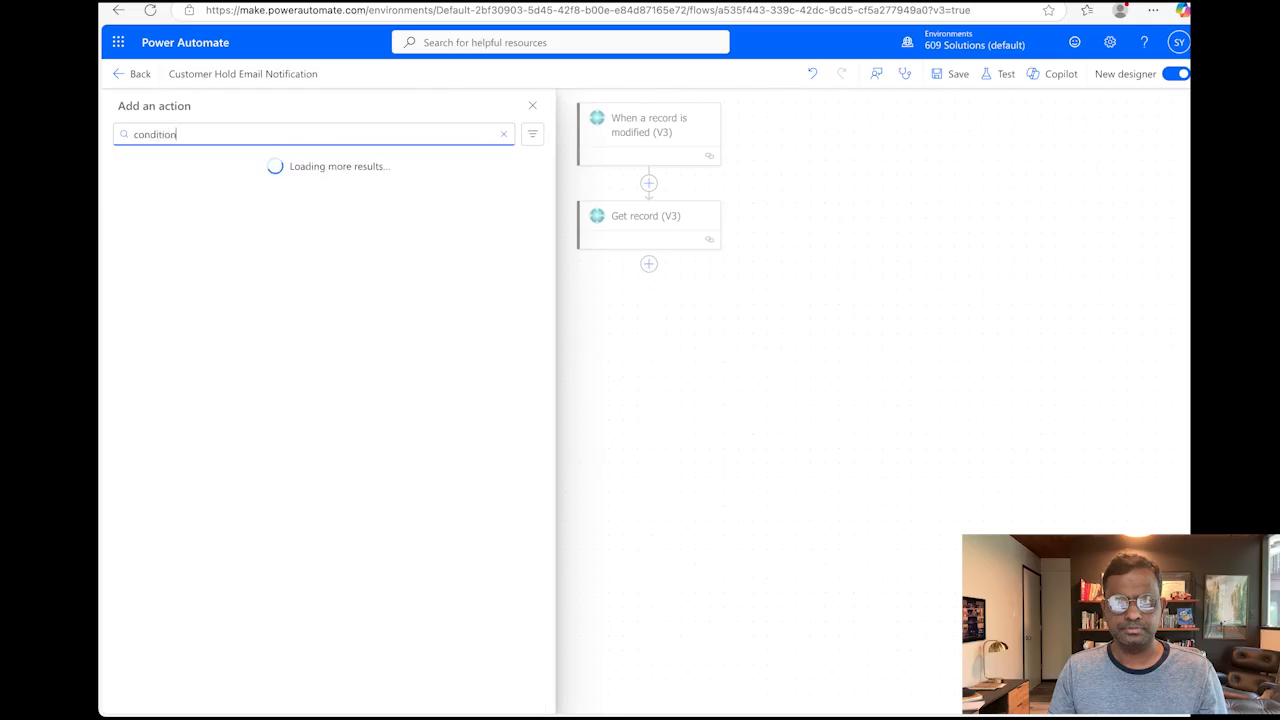
click(194, 249)
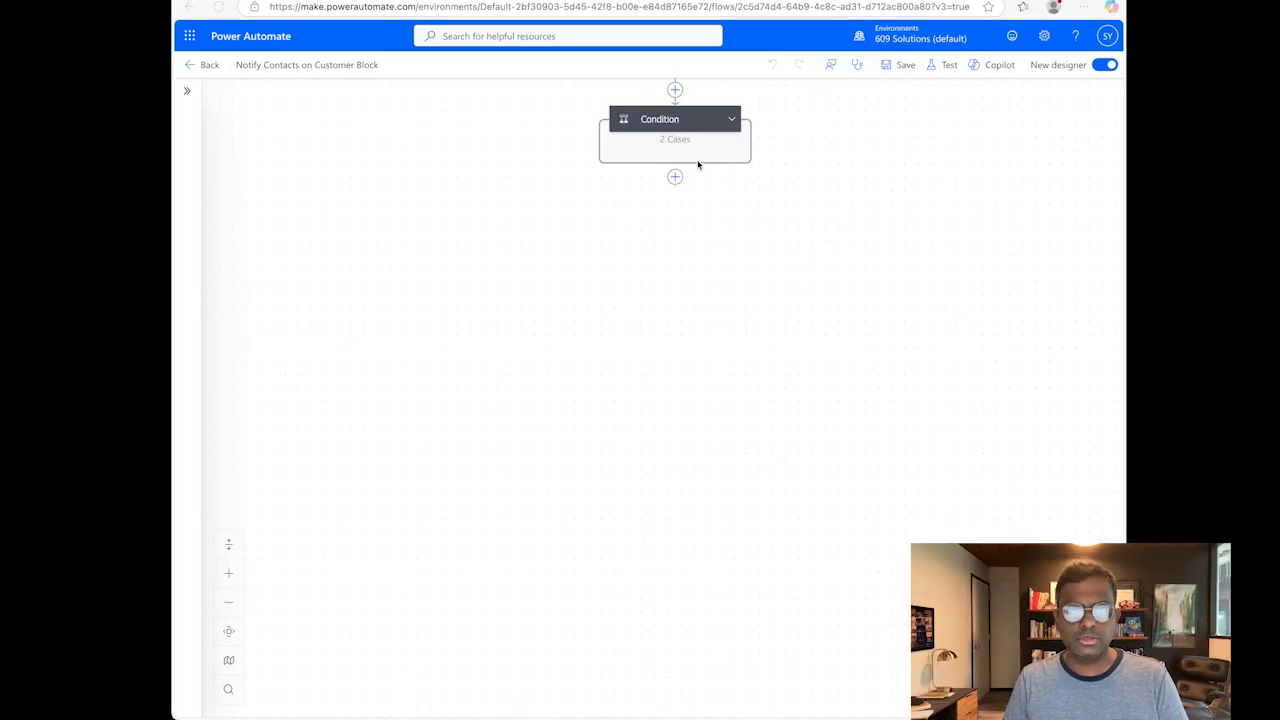
Step: Expand the Condition's True branch and review the Find records (V3) action's table and filter query
click(732, 119)
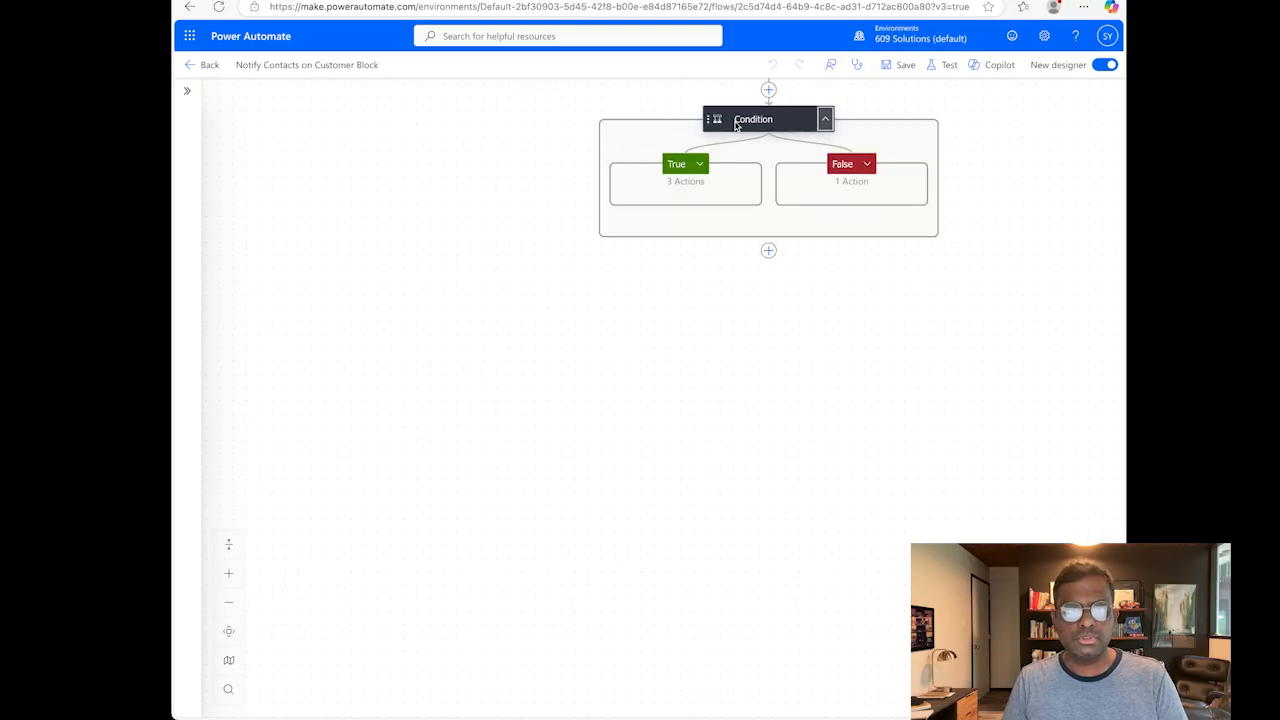
click(701, 165)
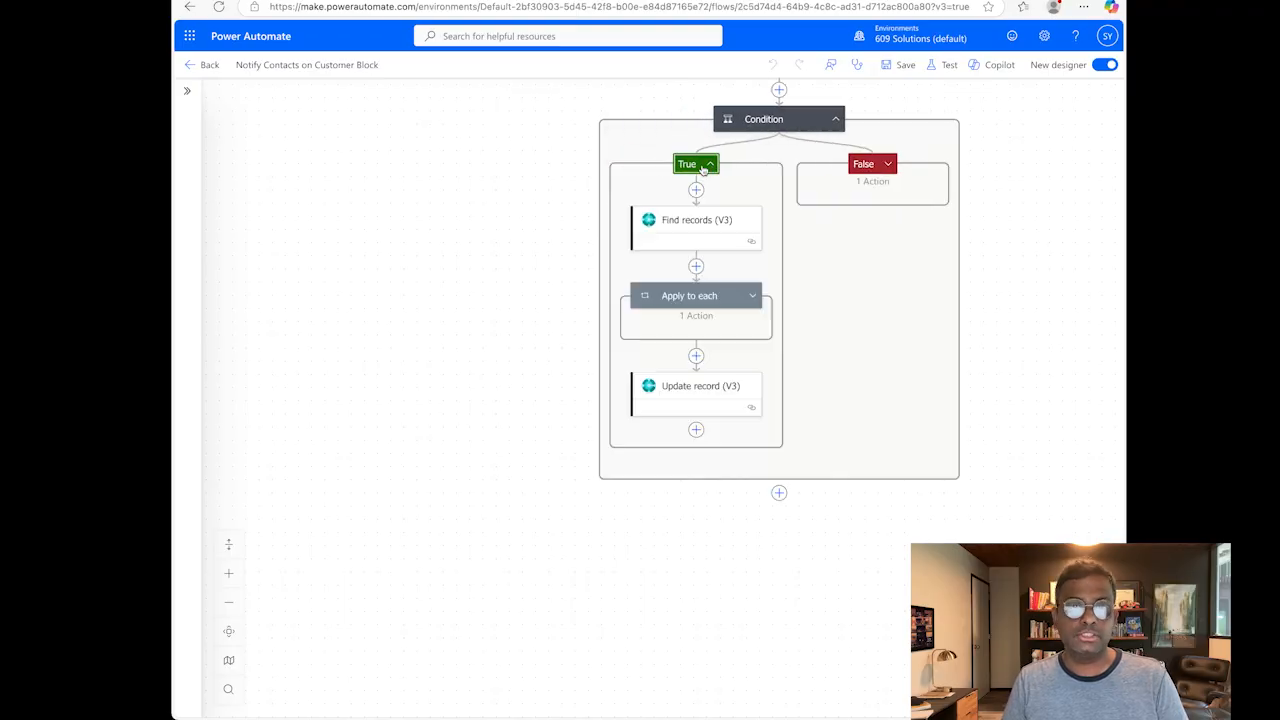
click(687, 225)
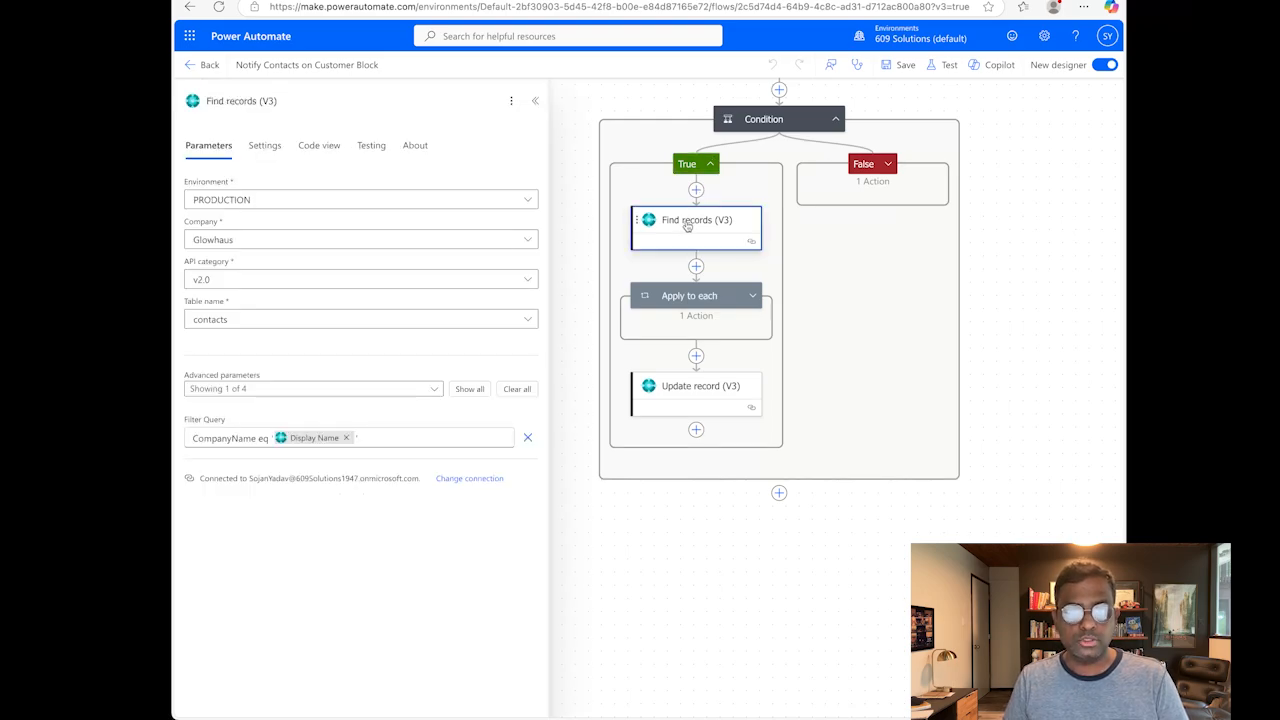
Step: Review the Apply to each loop, its nested Condition 1 and the Send an email (V2) action in that condition's True branch
click(720, 300)
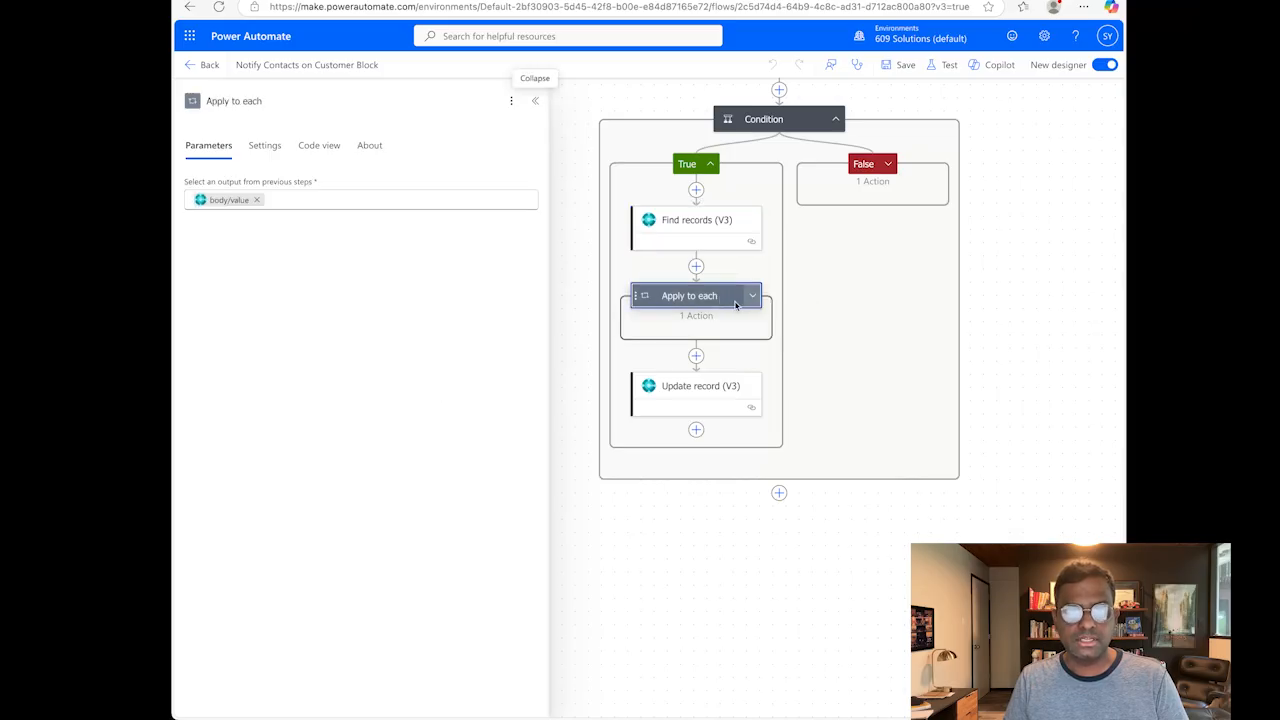
click(752, 296)
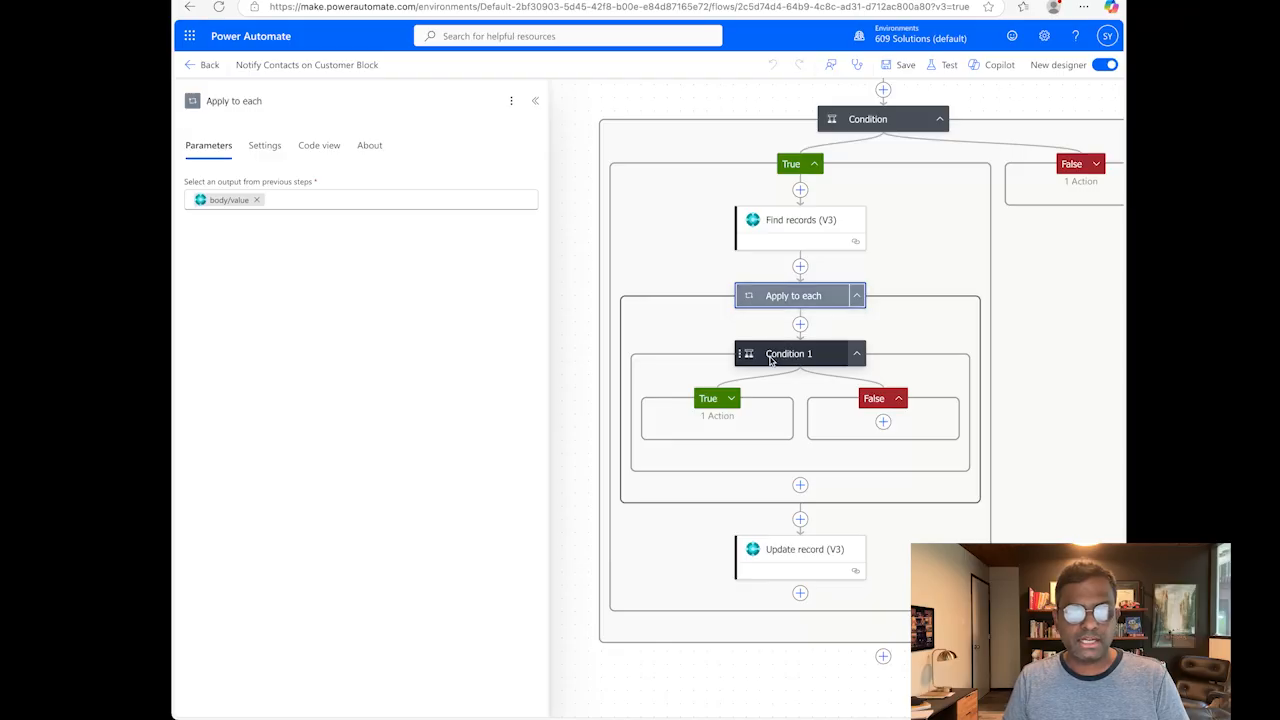
click(770, 355)
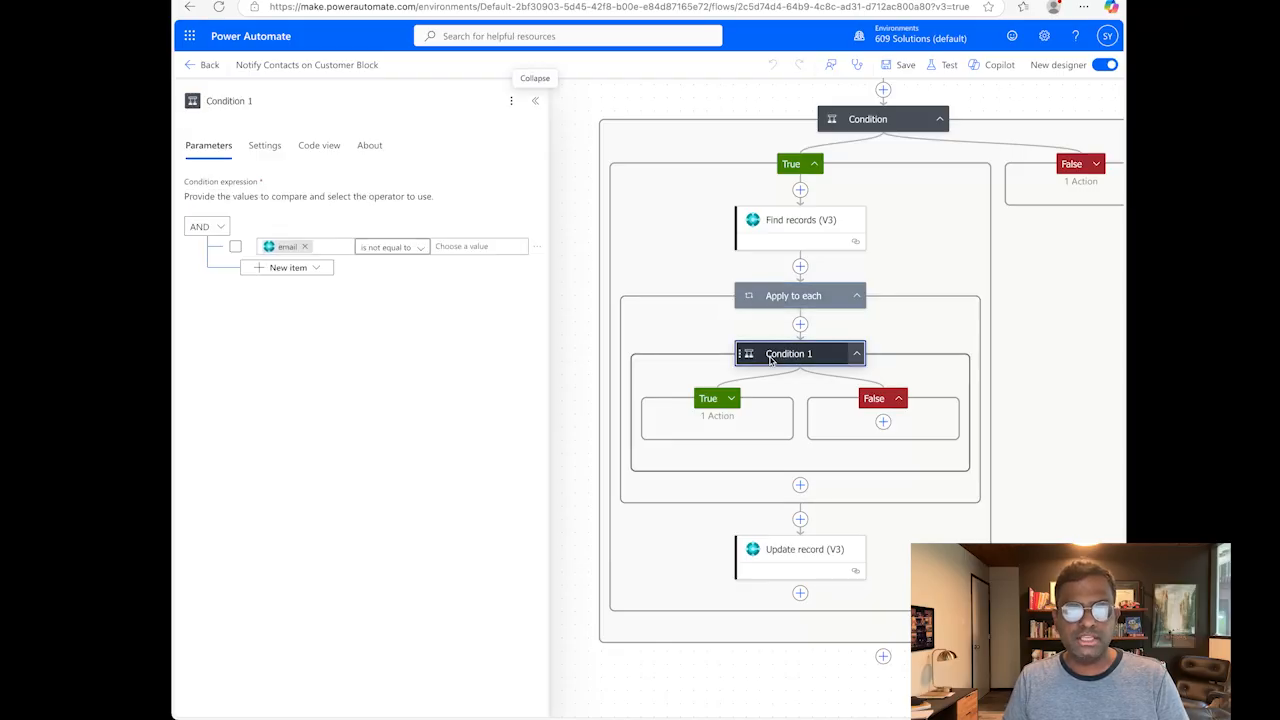
click(731, 399)
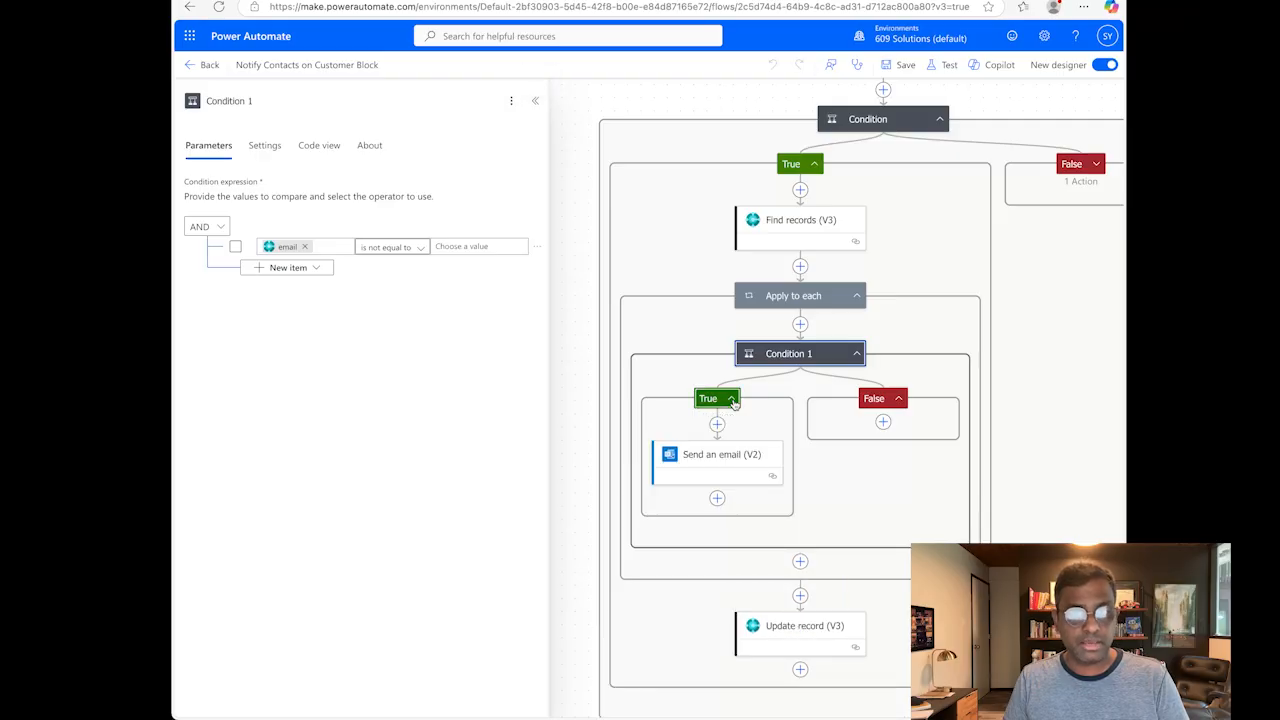
click(717, 467)
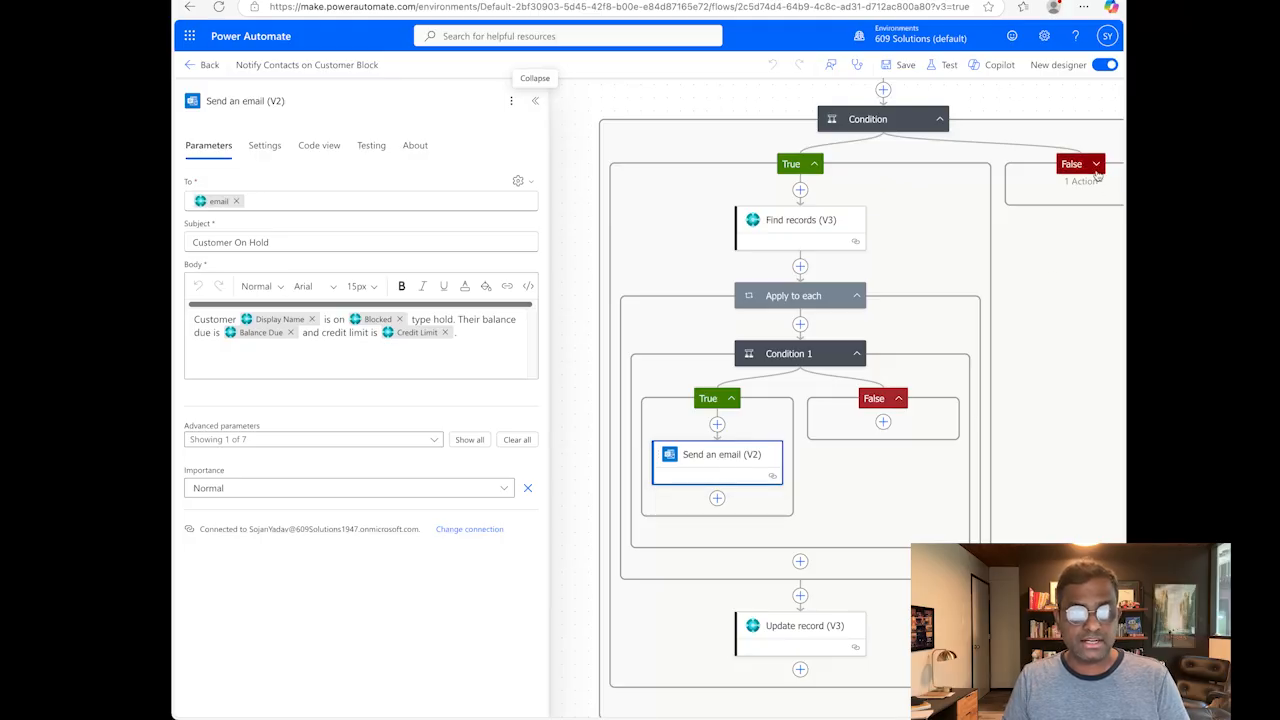
Step: Expand the outer Condition's False branch and review the parameters of its Update record (V3) action
click(1096, 165)
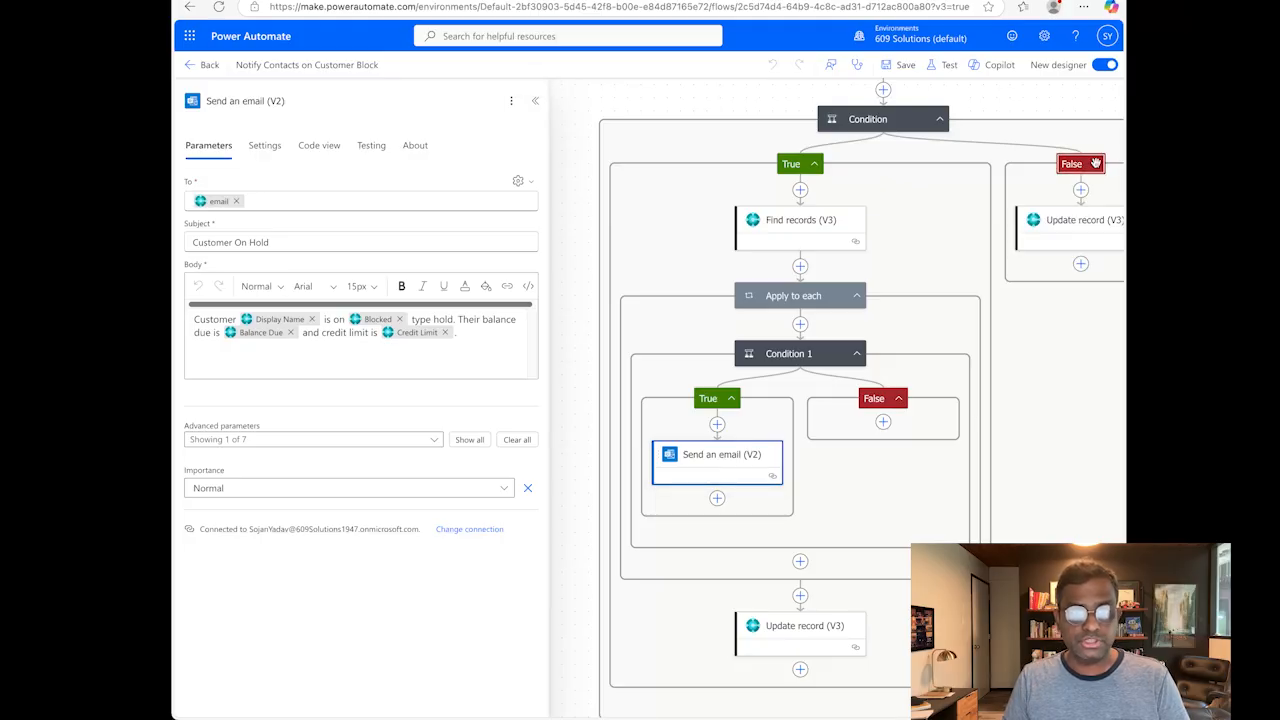
click(1075, 222)
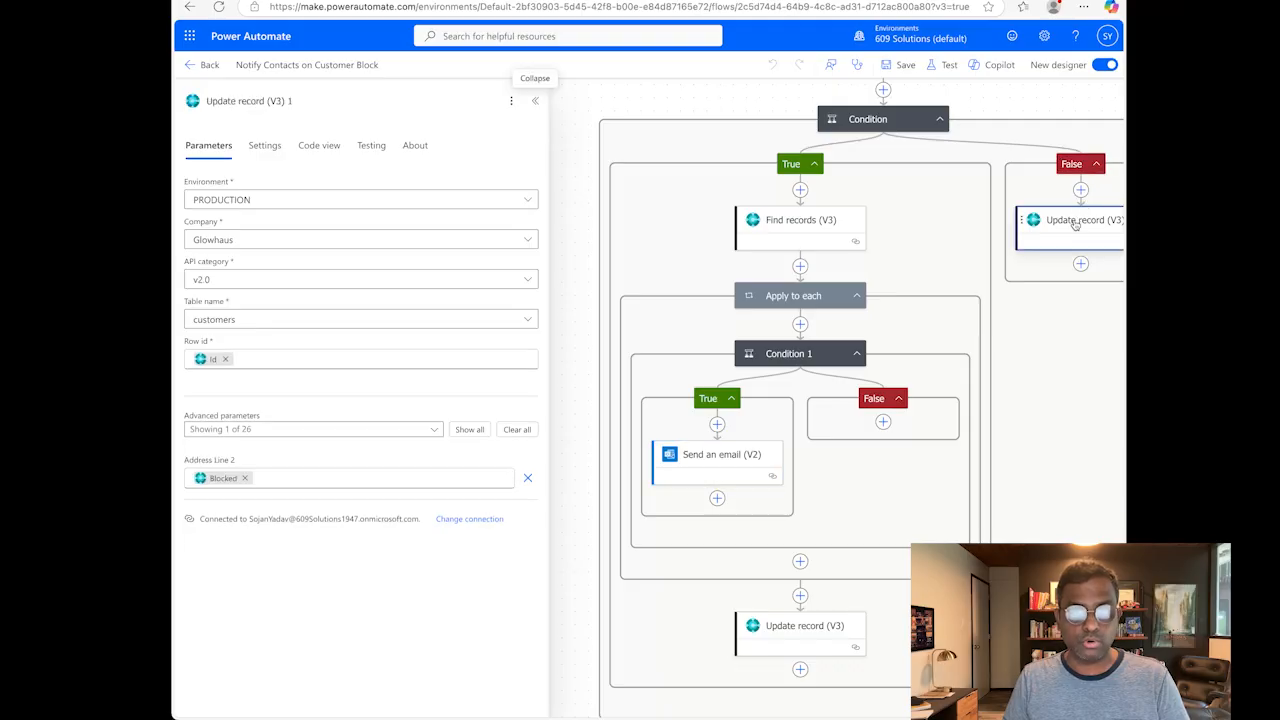